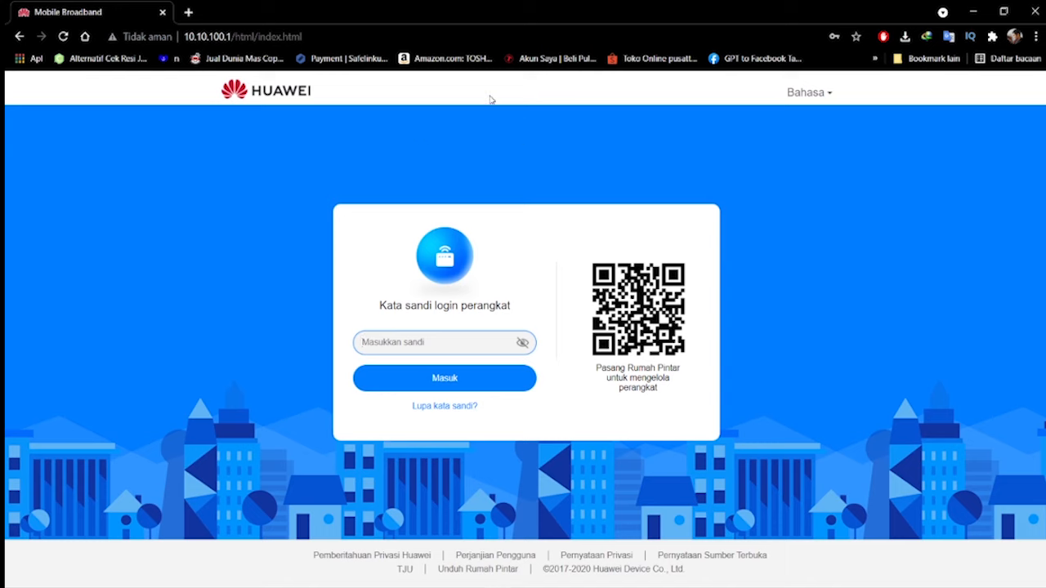
Enter the router address 192.168.8.1 in a new browser tab and close the tab without loading it
click(188, 13)
click(143, 15)
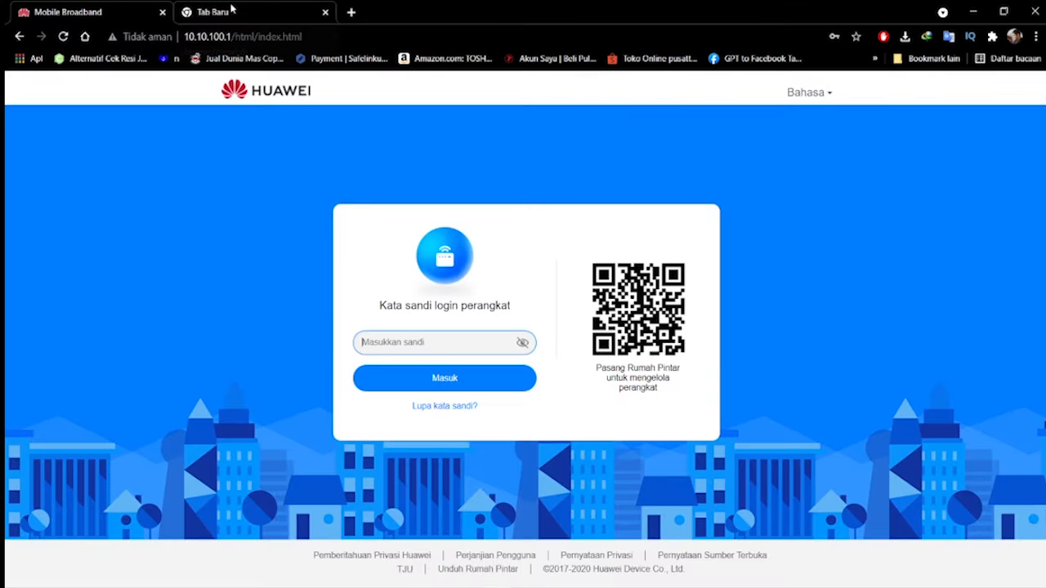
click(214, 11)
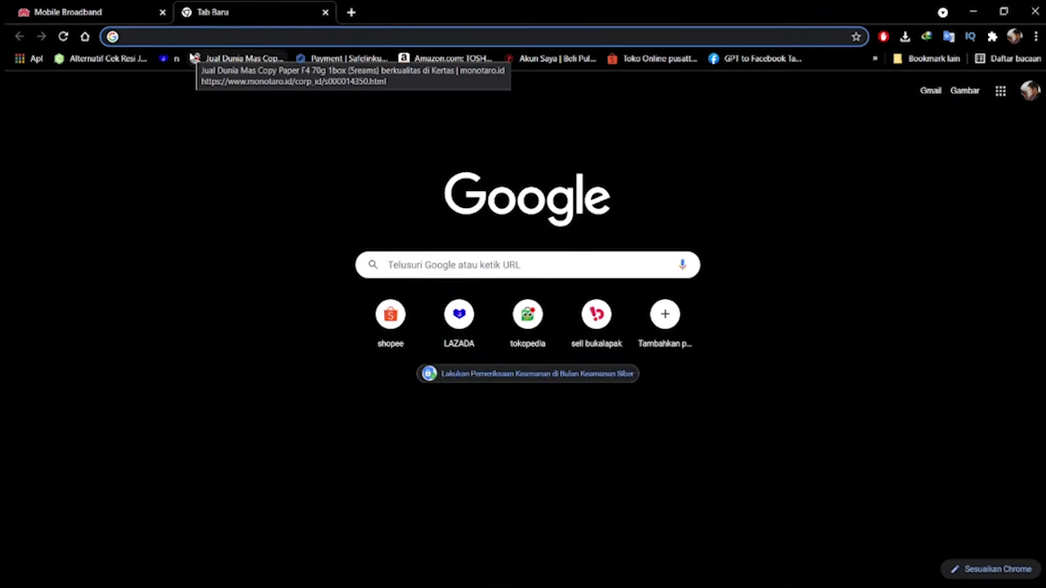
text(192)
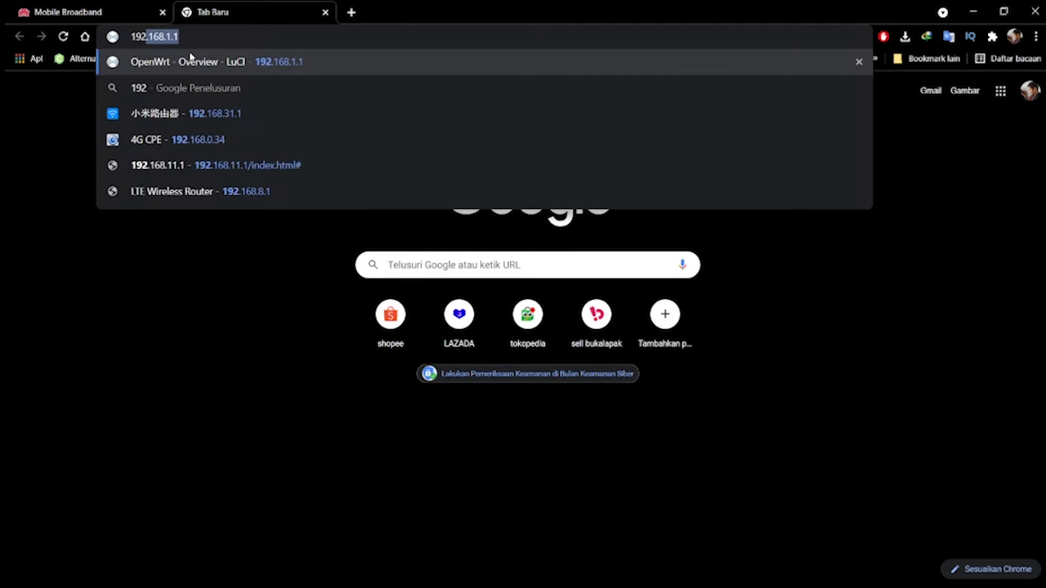
text(.168.)
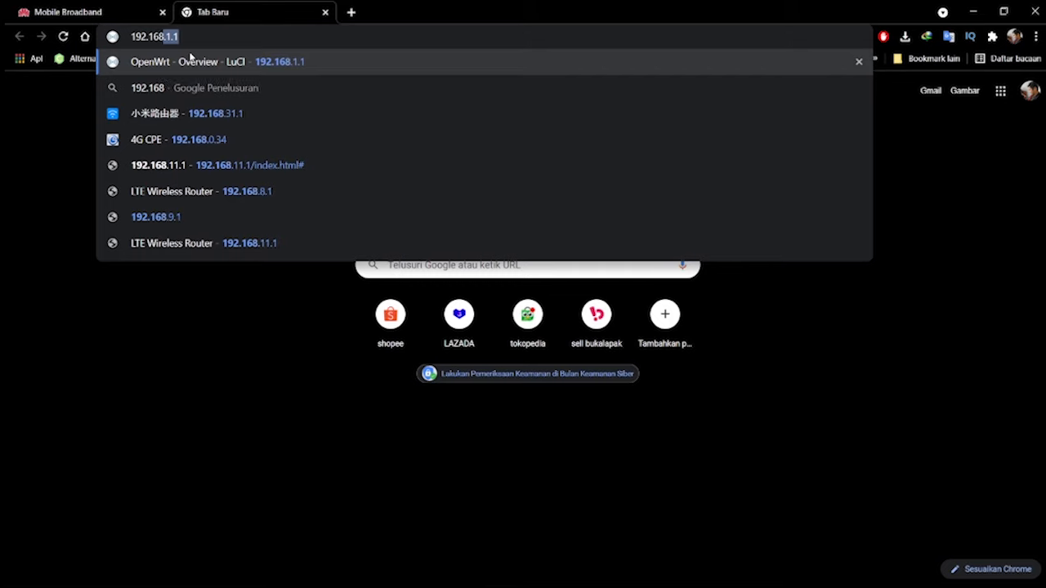
text(8.1)
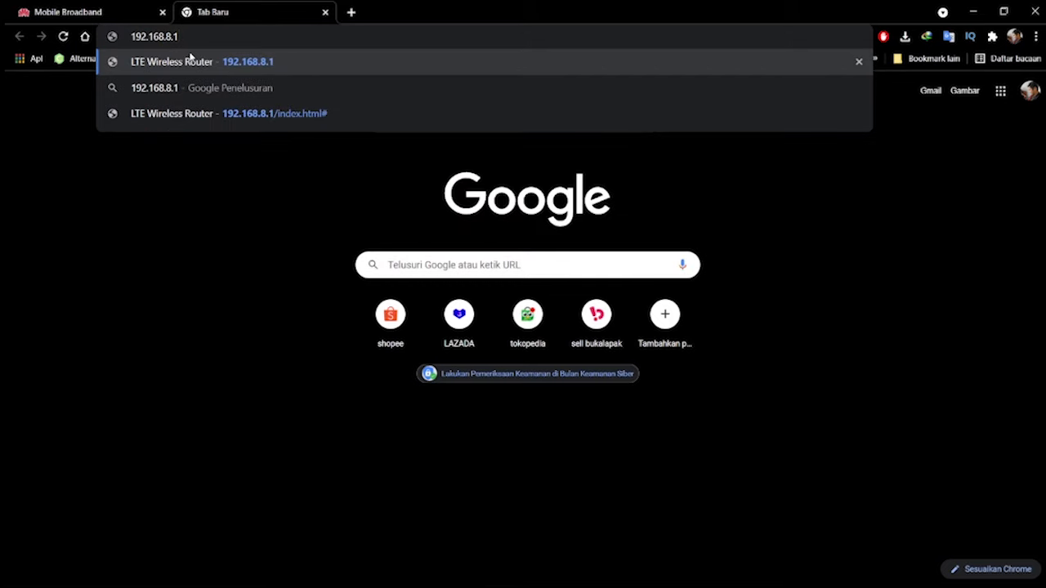
drag(178, 37, 129, 40)
click(183, 37)
drag(178, 37, 132, 37)
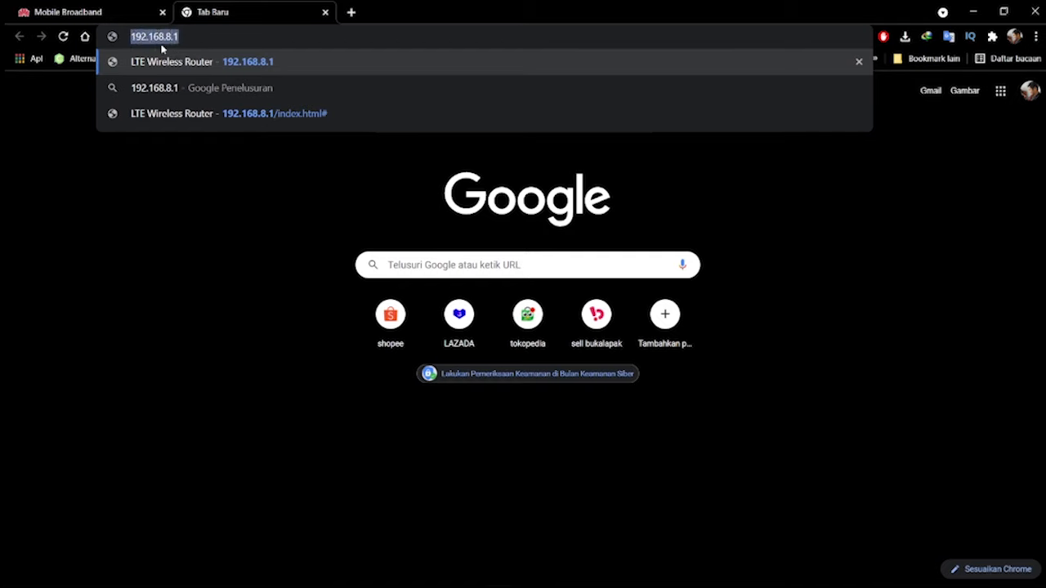
click(185, 38)
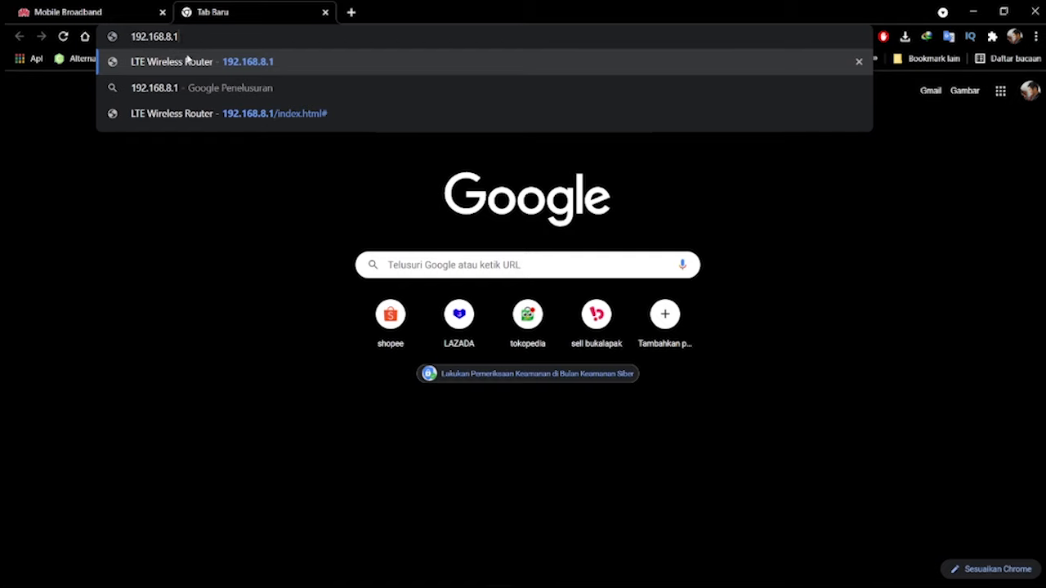
click(324, 12)
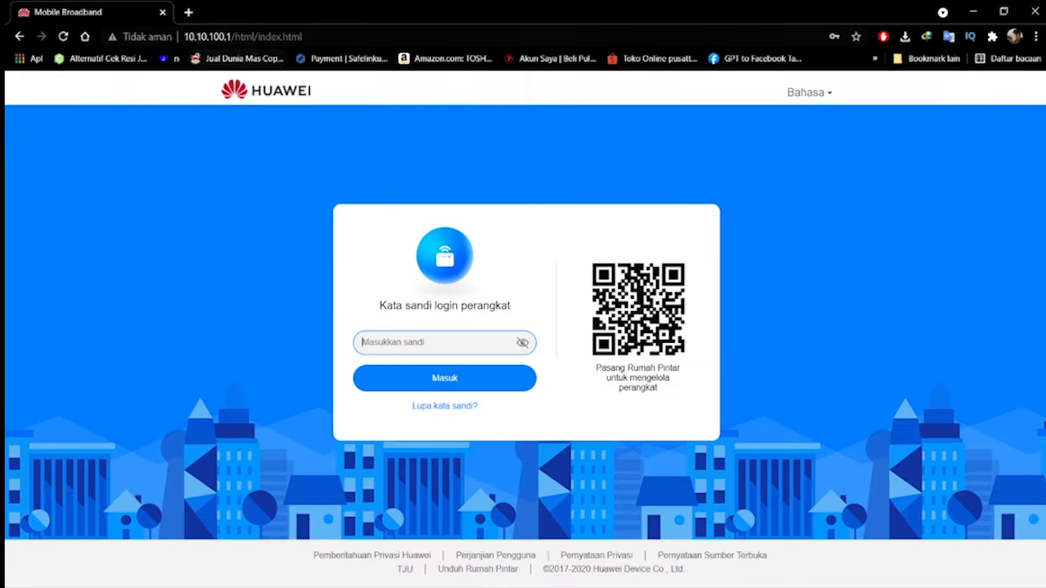
Fill in the saved device password and log in to the router's admin page at 10.10.100.1
drag(184, 36, 231, 36)
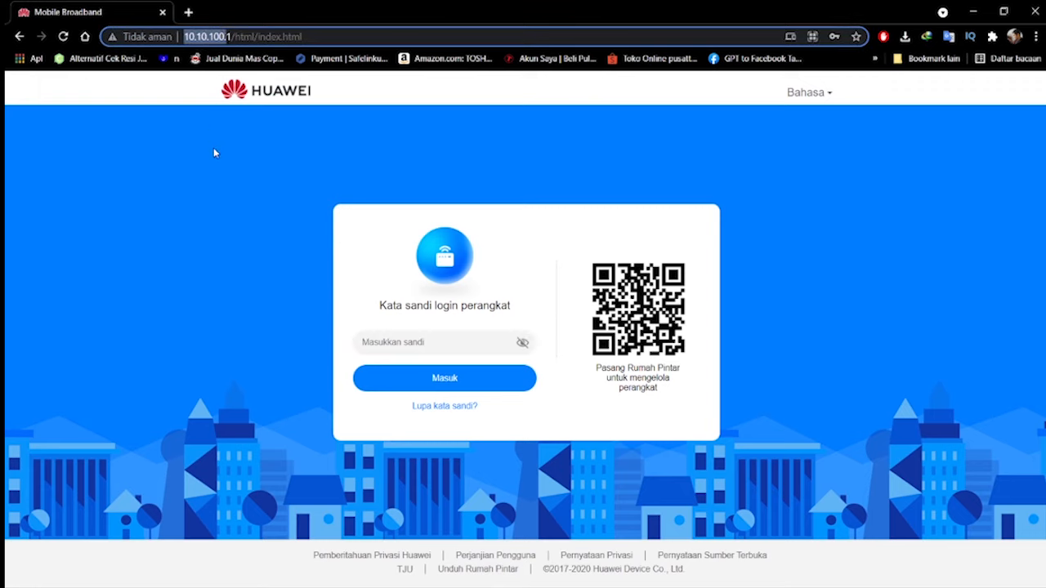
click(354, 141)
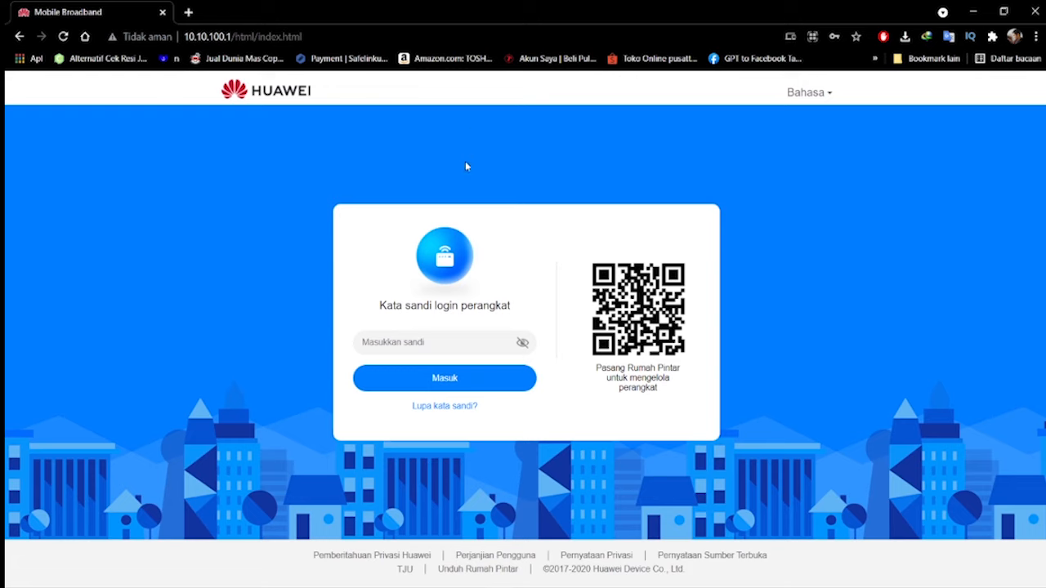
click(420, 343)
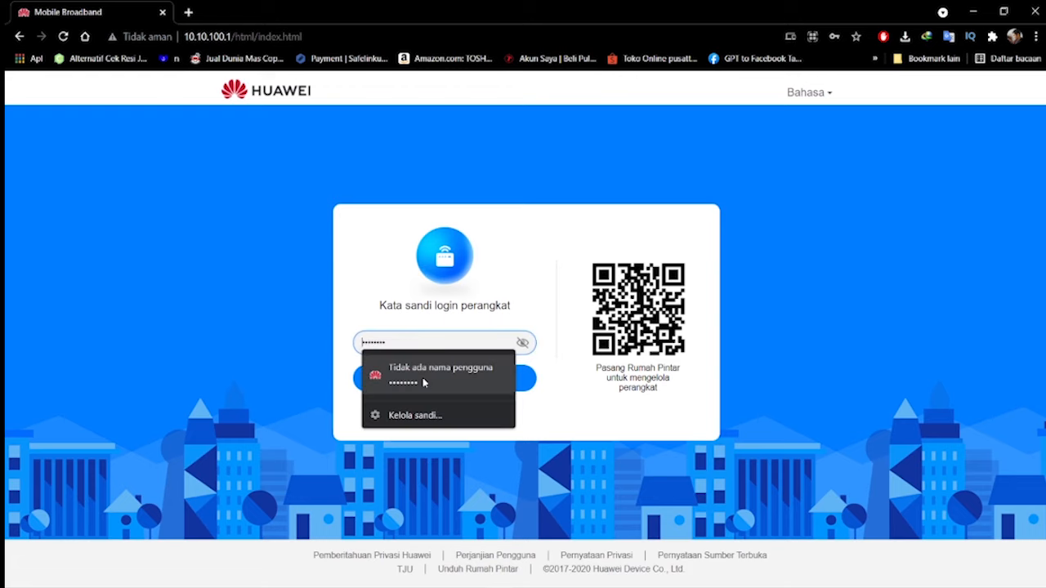
click(422, 375)
click(424, 385)
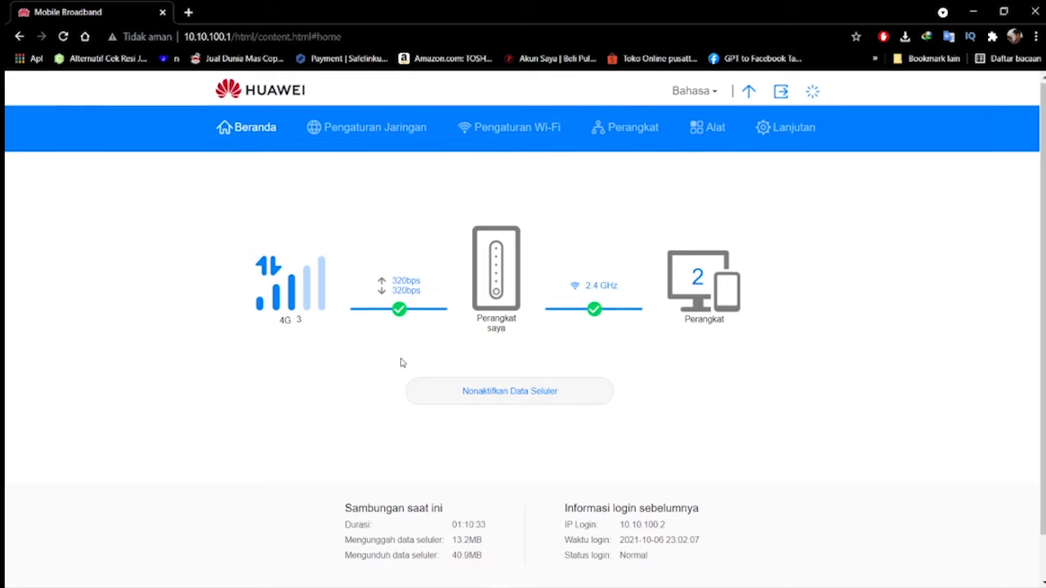
Look through the home status, the connected devices list and the router's DHCP page, and return to the home page
scroll(400, 363, down, 1)
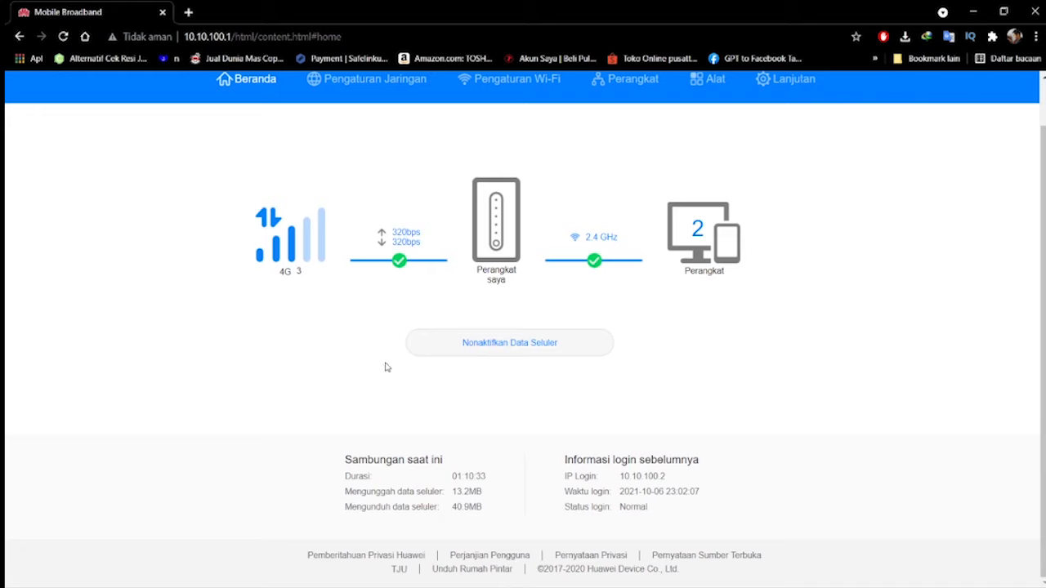
scroll(387, 367, up, 1)
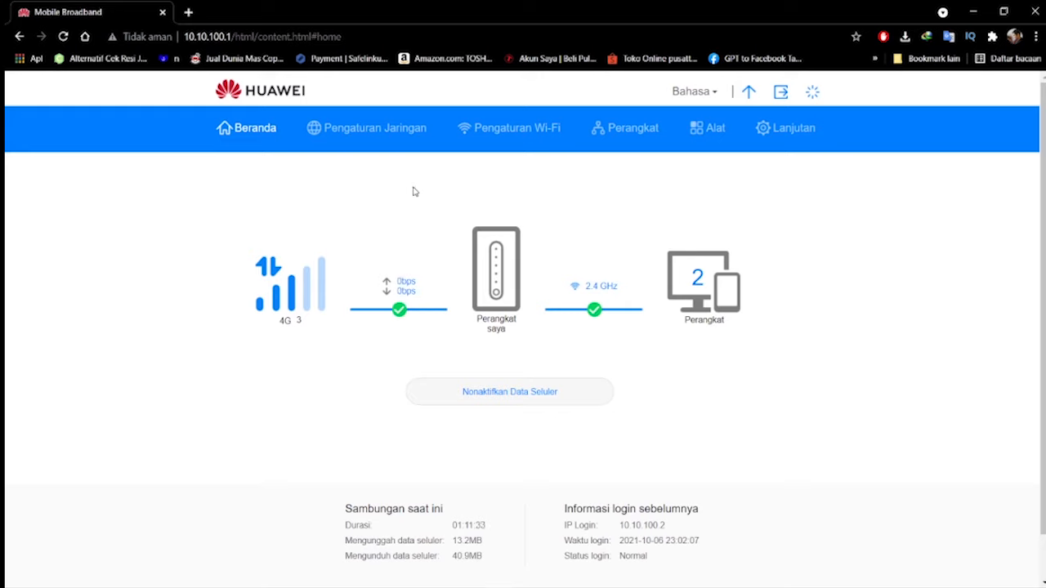
click(614, 133)
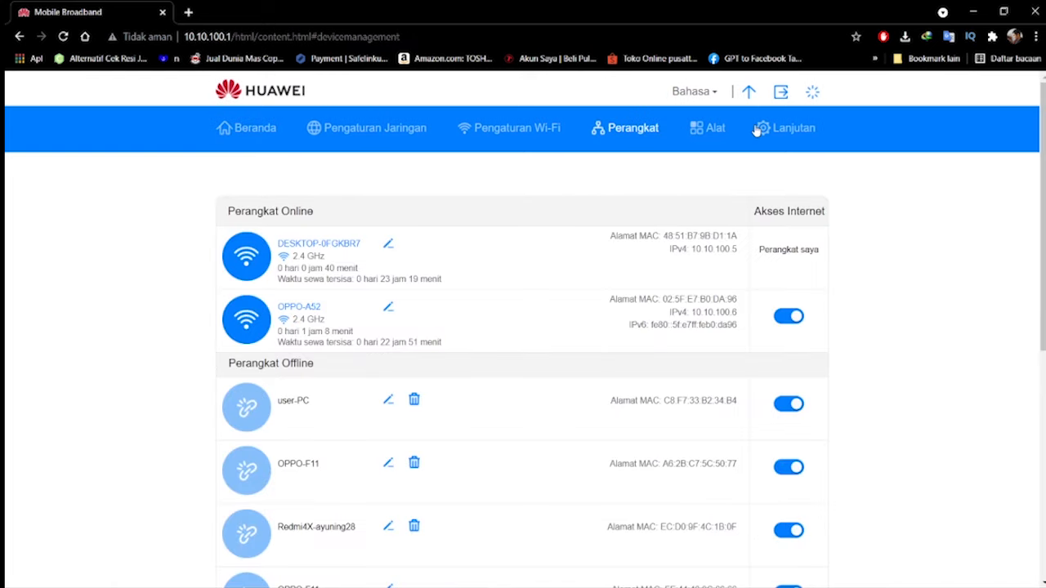
click(267, 139)
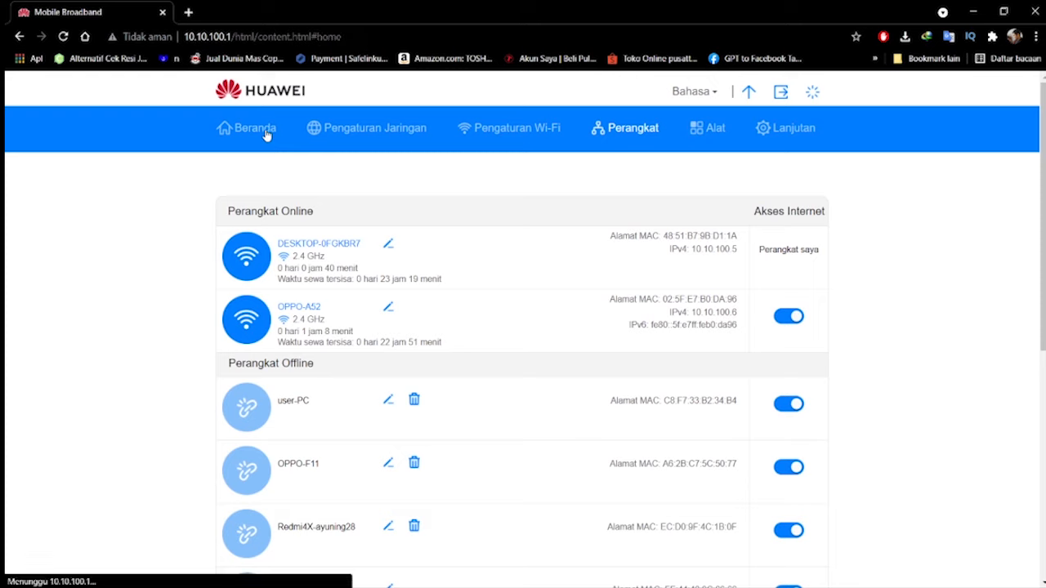
click(765, 131)
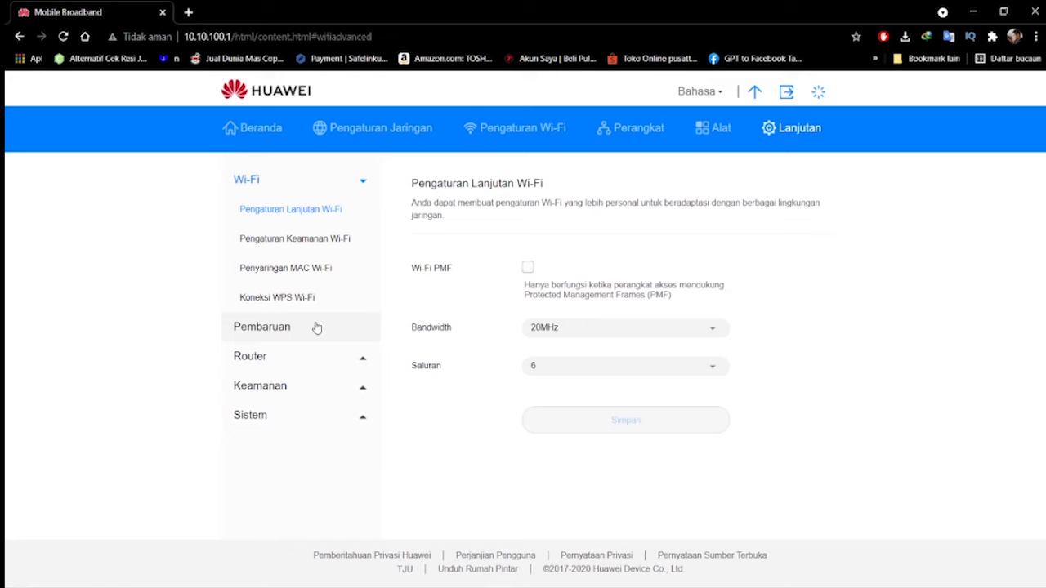
click(301, 354)
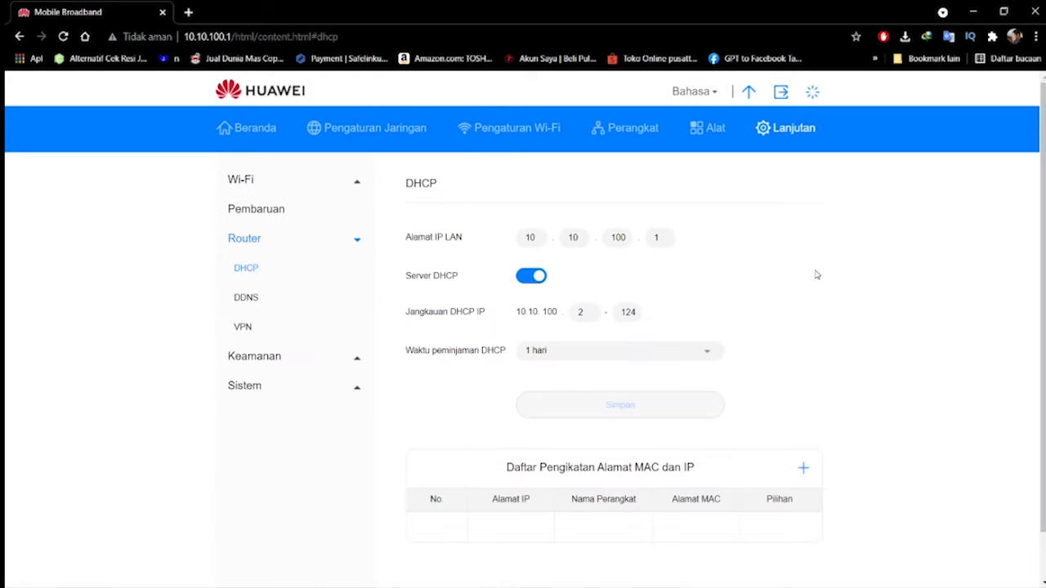
click(268, 133)
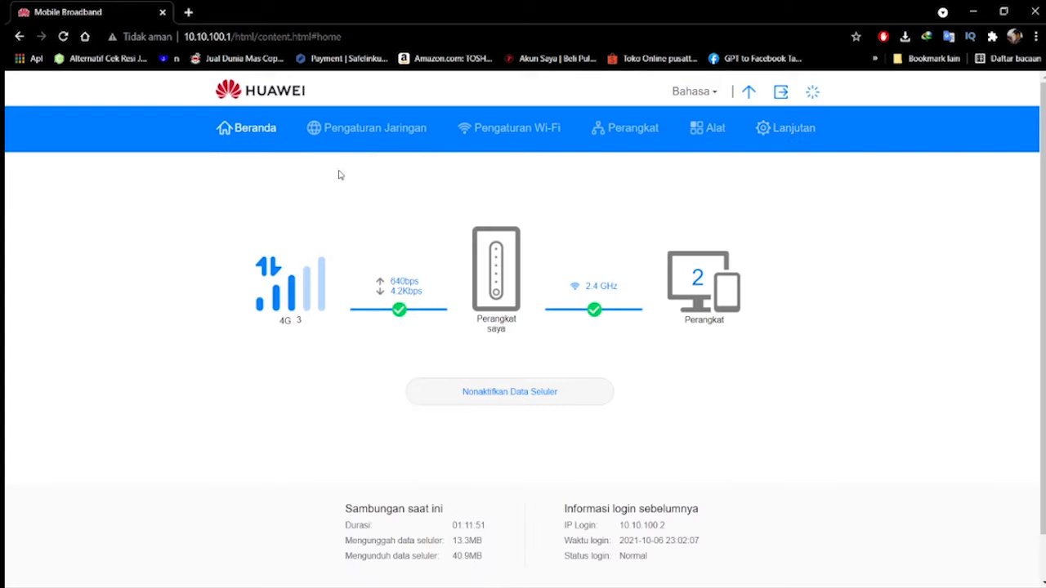
Open the router's DHCP settings and enter 192.168.8.1 as the LAN IP address
click(779, 136)
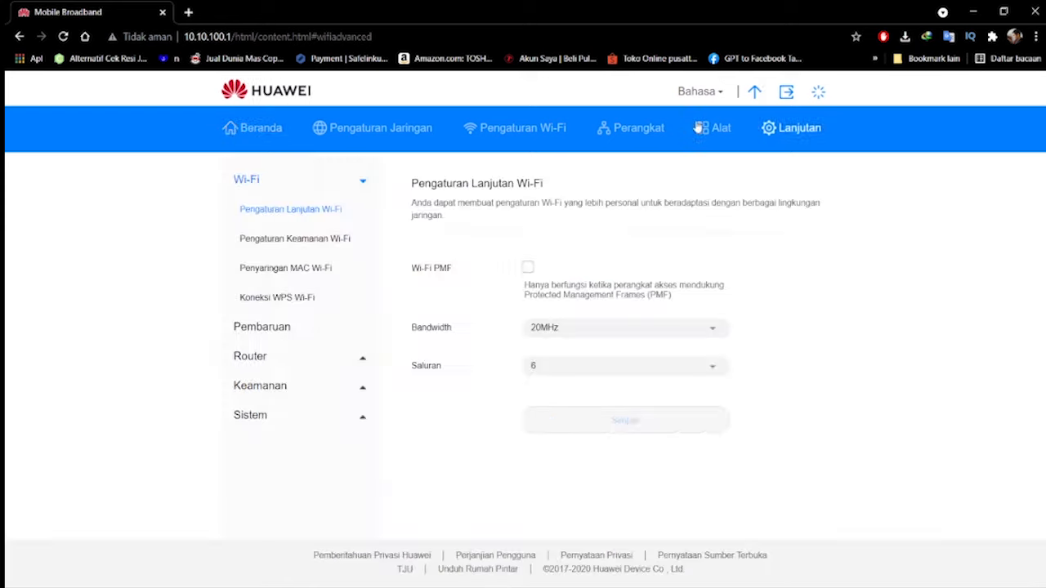
click(258, 358)
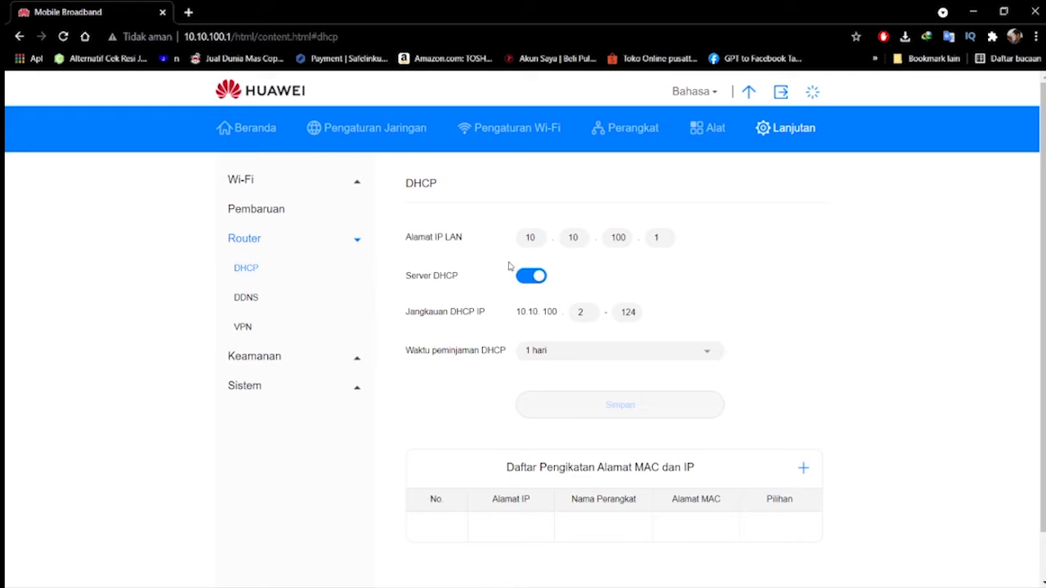
click(537, 246)
key(BackSpace)
text(92)
key(Tab)
text(168)
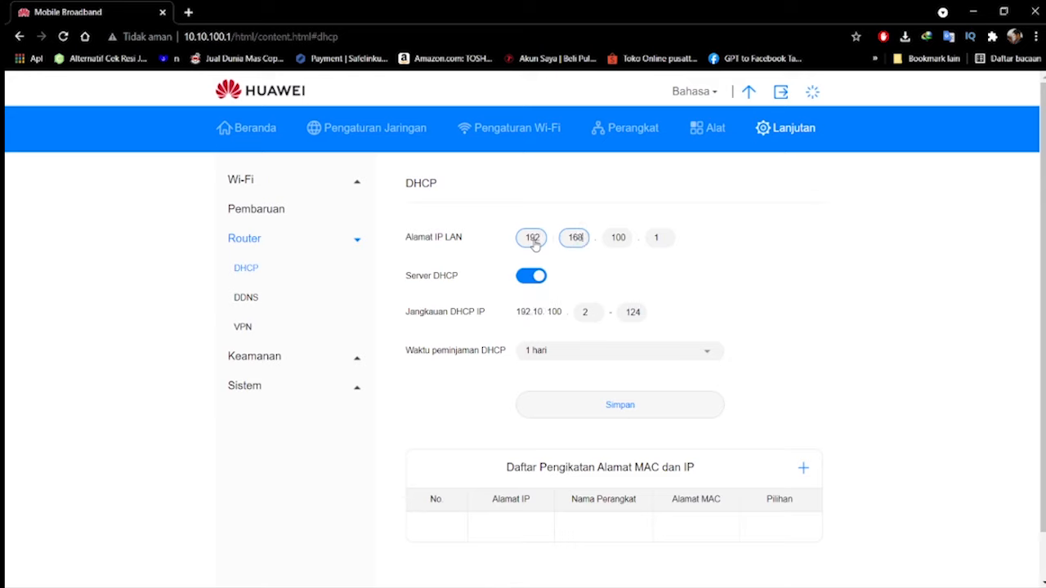
key(Tab)
text(8)
key(Tab)
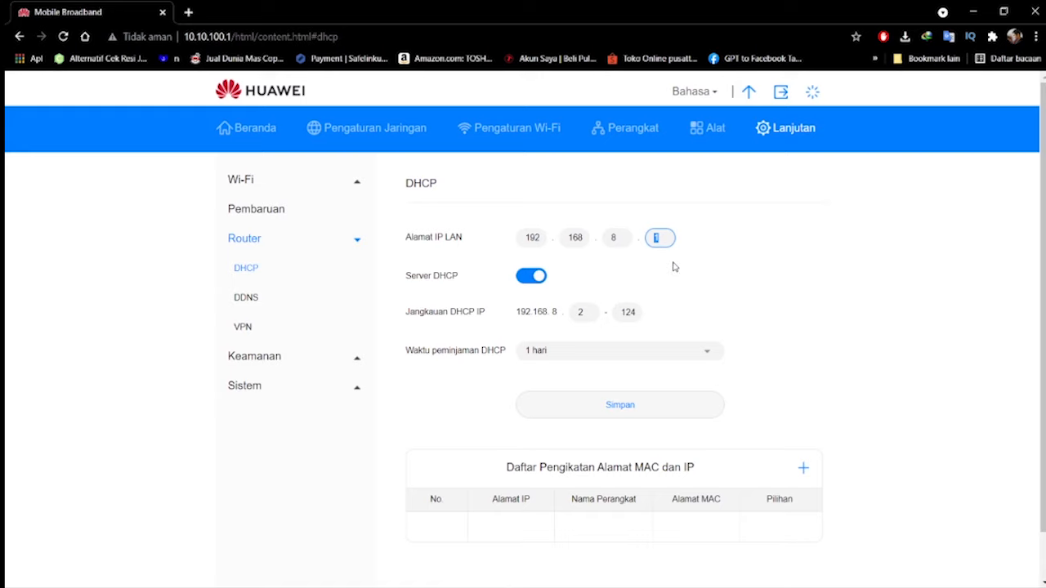
Try 1 as the third octet of the LAN IP address and reload the page to discard the unsaved edits
click(614, 239)
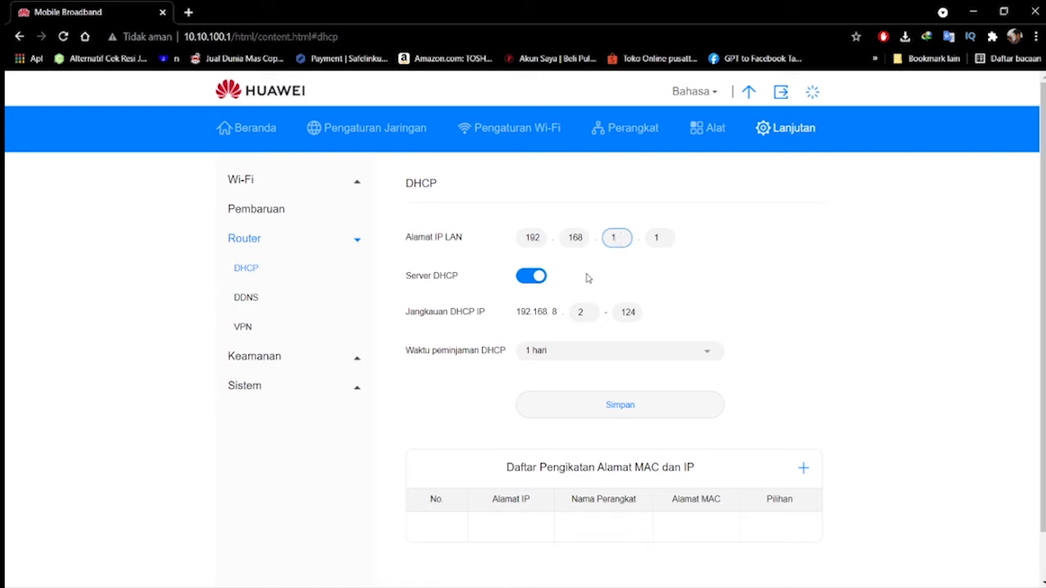
key(BackSpace)
key(BackSpace)
click(627, 277)
click(620, 242)
click(749, 282)
click(63, 36)
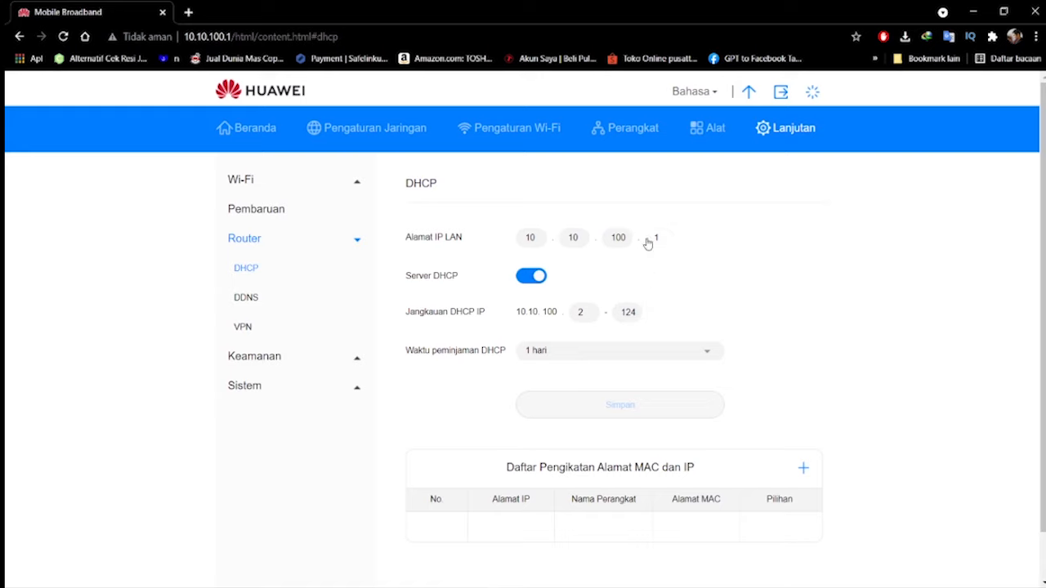
Examine the DHCP IP range, the lease time and the LAN IP address on the DHCP page
click(636, 312)
click(593, 319)
scroll(667, 309, down, 1)
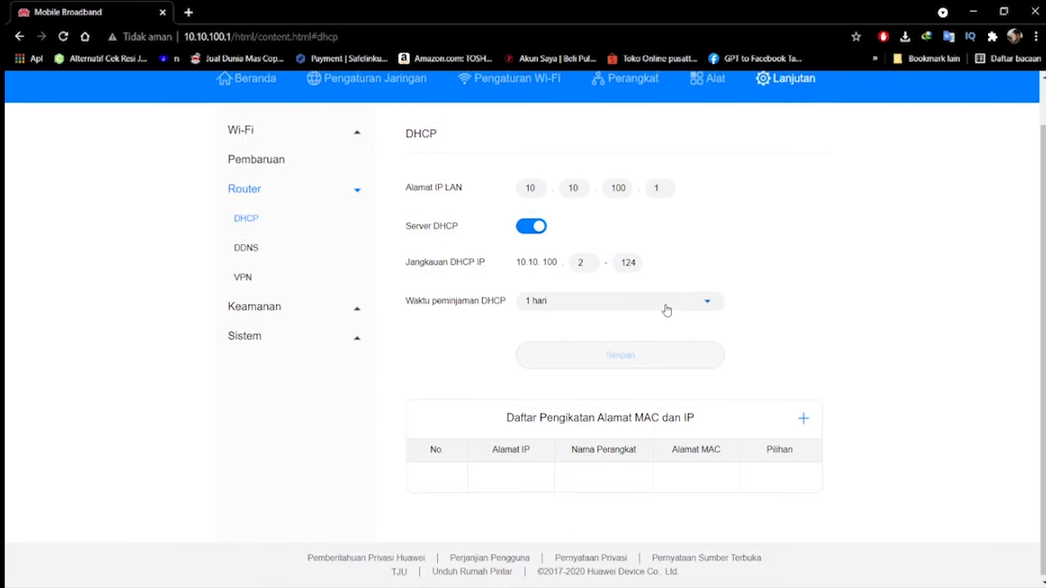
scroll(666, 309, up, 1)
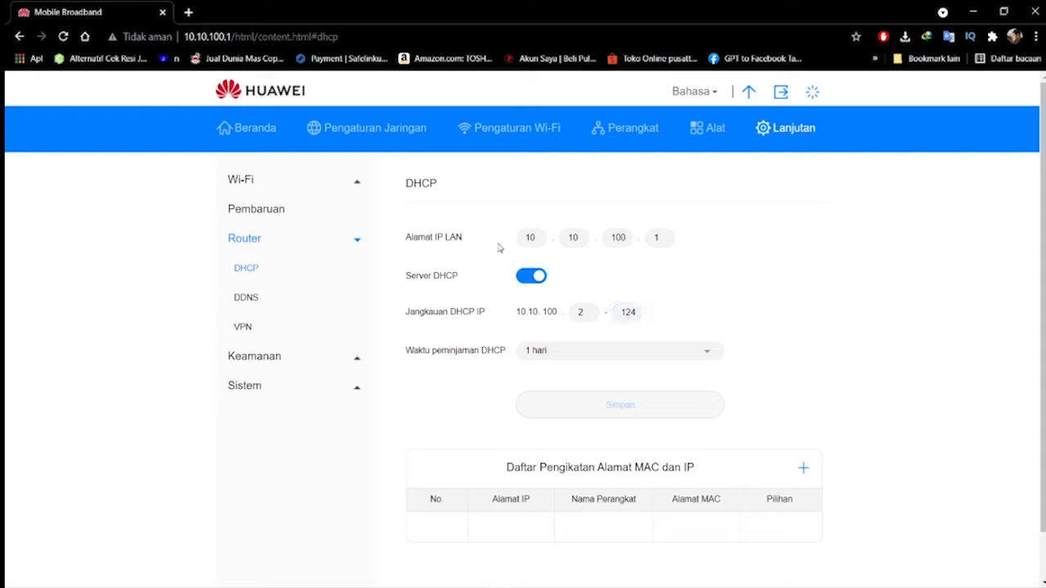
scroll(745, 331, down, 1)
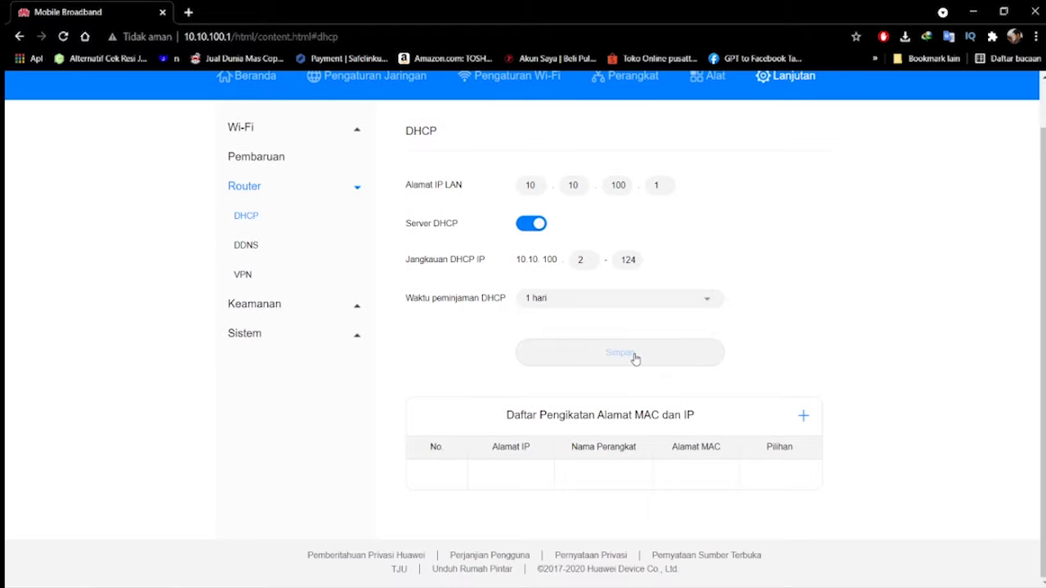
scroll(670, 351, up, 1)
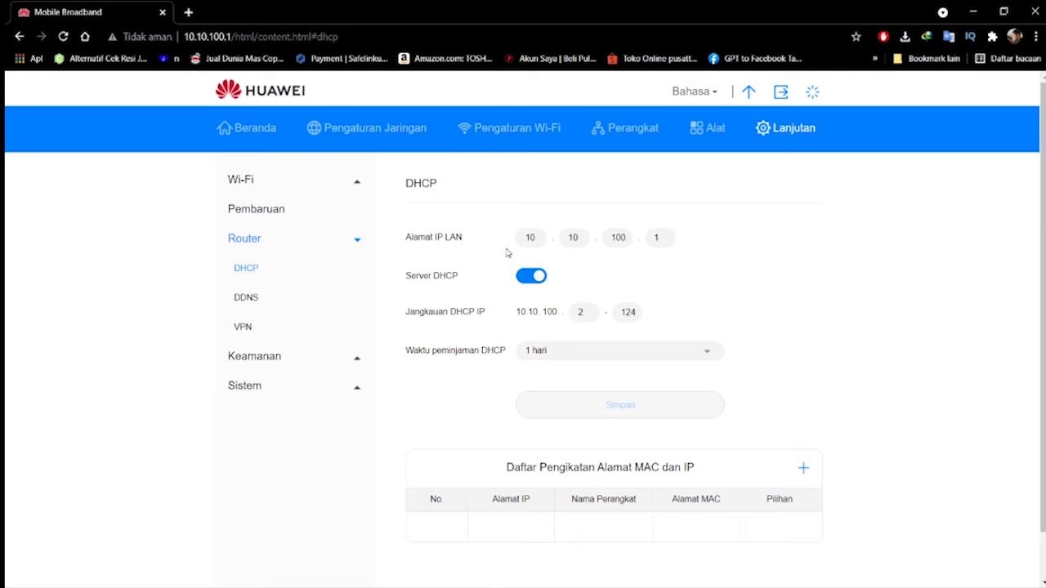
drag(664, 249, 502, 245)
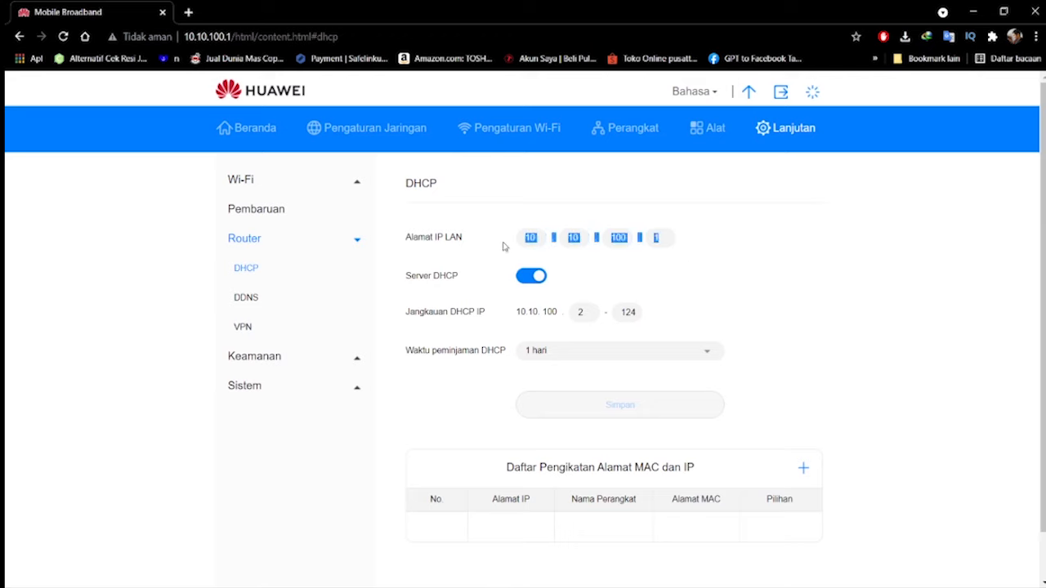
click(776, 278)
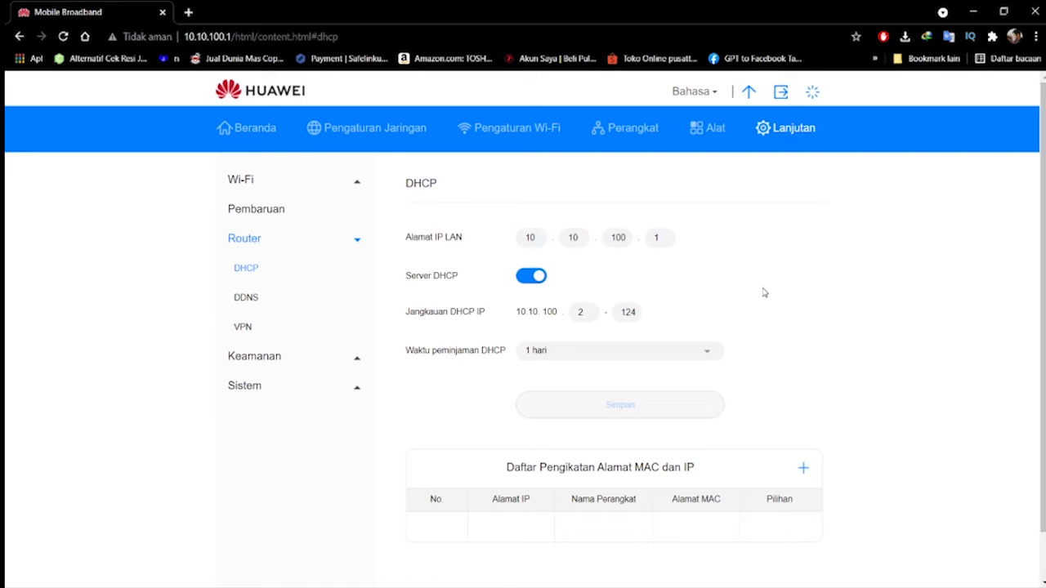
Return to the home page and open the internet connection settings of the cellular network
click(248, 129)
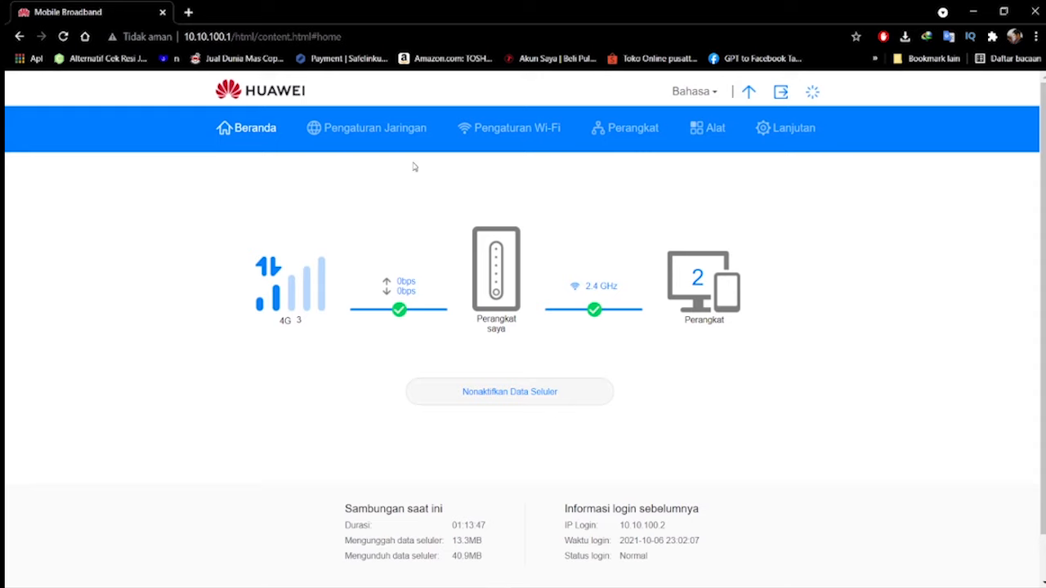
click(191, 37)
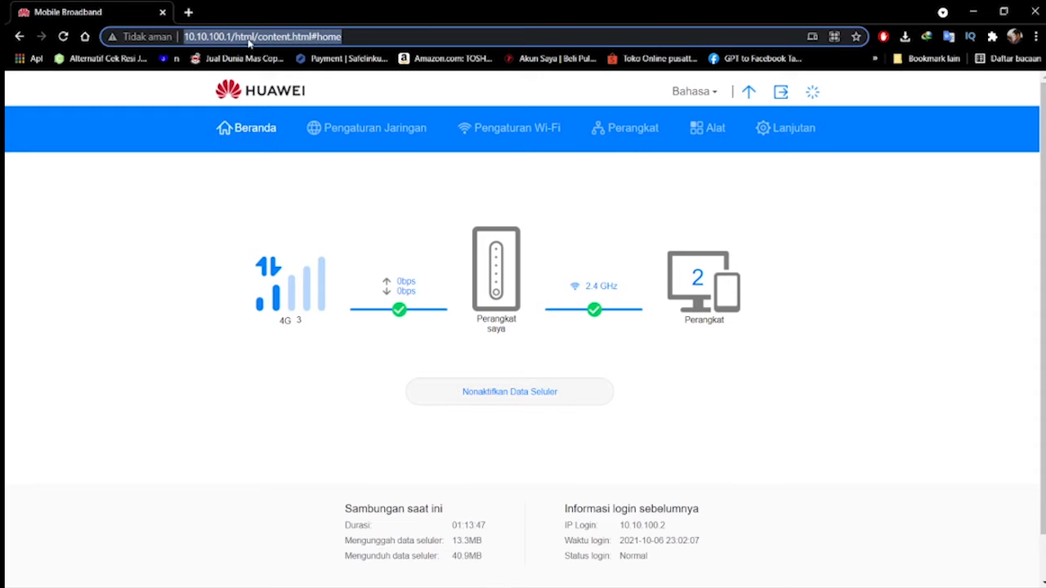
click(254, 36)
click(220, 188)
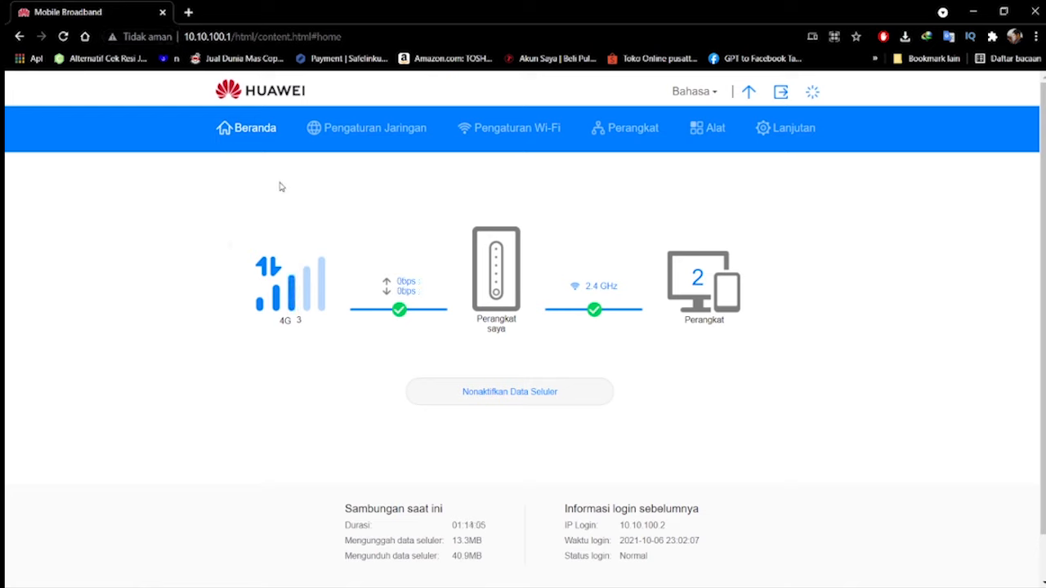
click(357, 133)
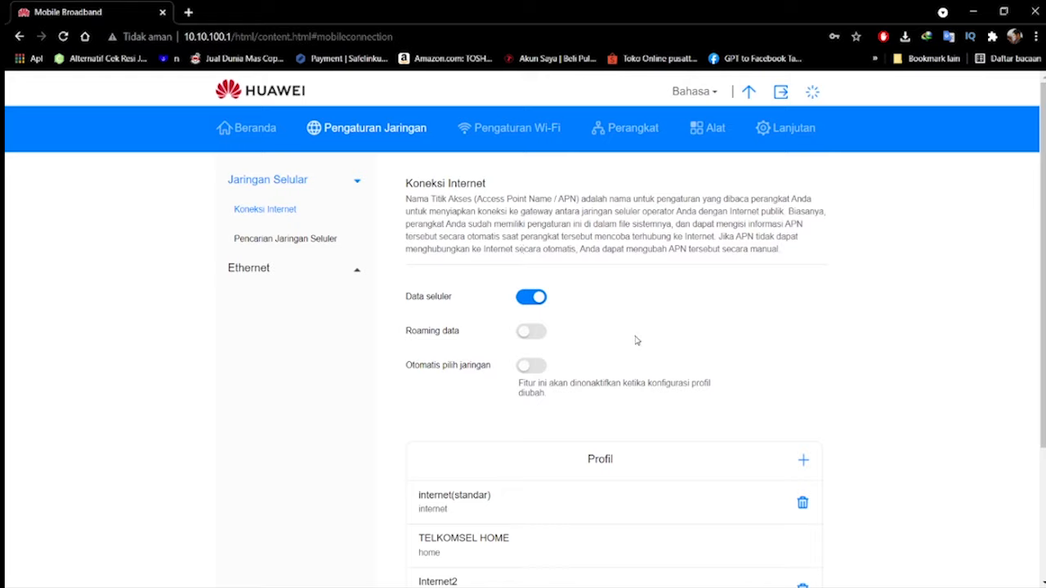
Start a new connection profile in the cellular profile list and name it INTERNET
scroll(631, 341, down, 3)
scroll(631, 341, up, 3)
scroll(700, 347, down, 4)
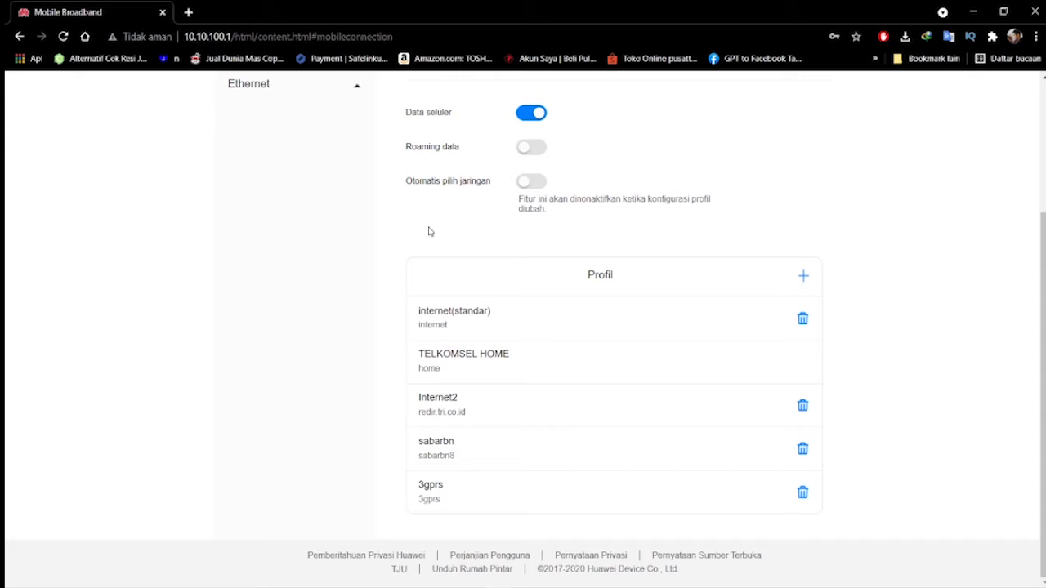
click(804, 278)
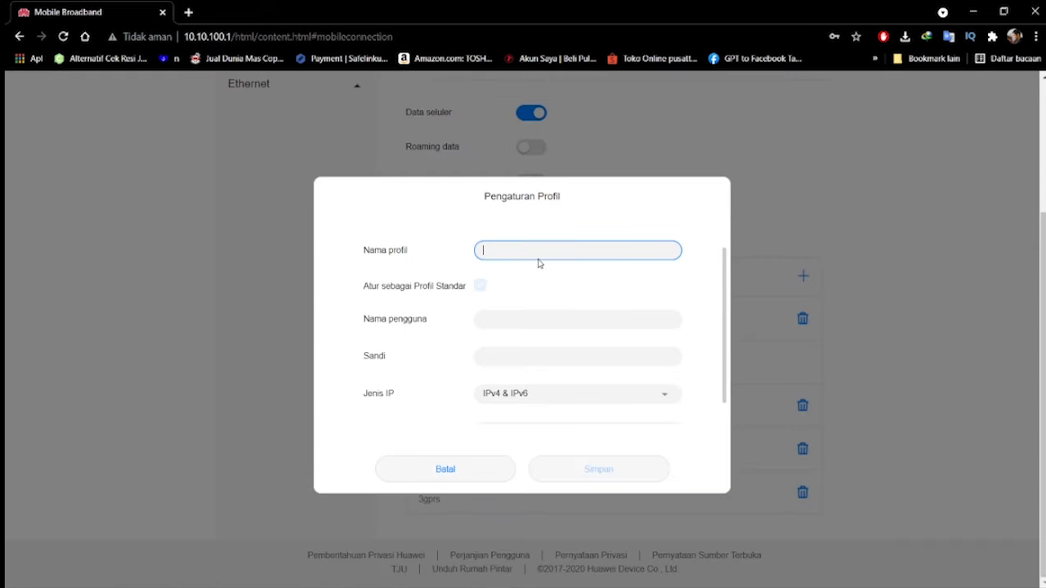
text(INTERNET)
key(Tab)
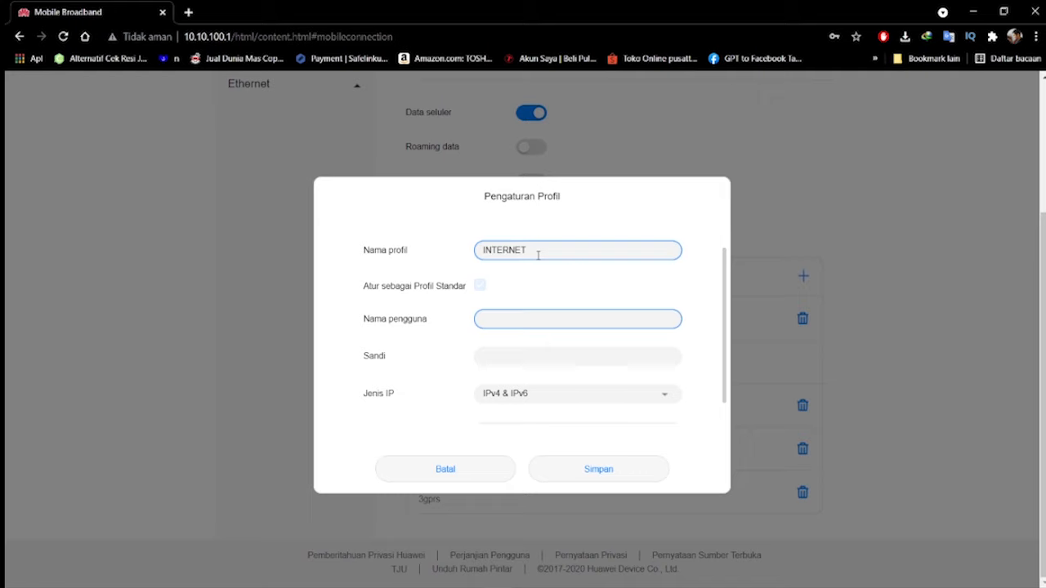
Give the new profile the IP type IPv4 and the APN internet, leaving username and password empty, and discard it without saving
key(Tab)
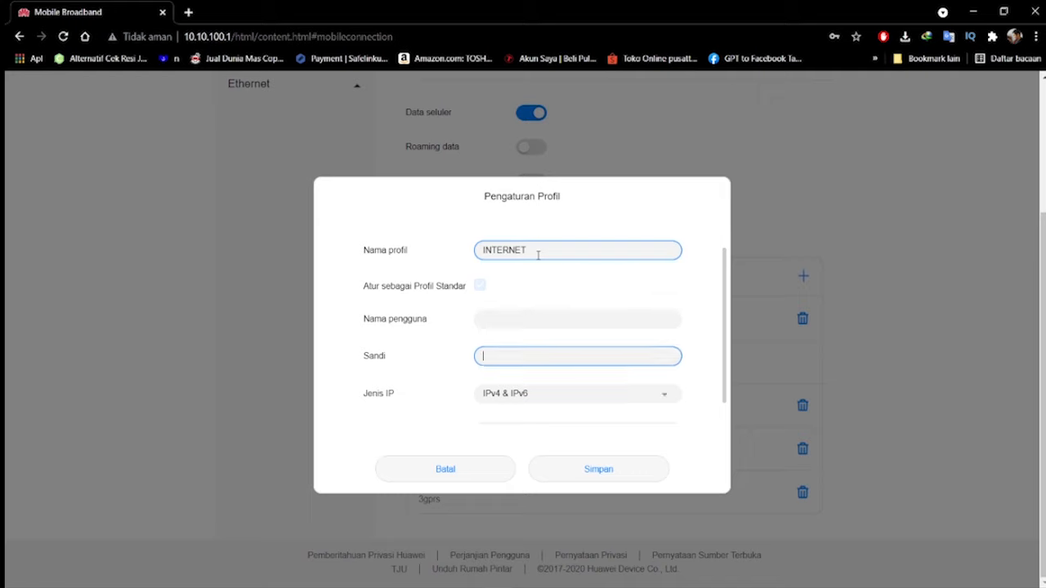
key(Tab)
click(559, 382)
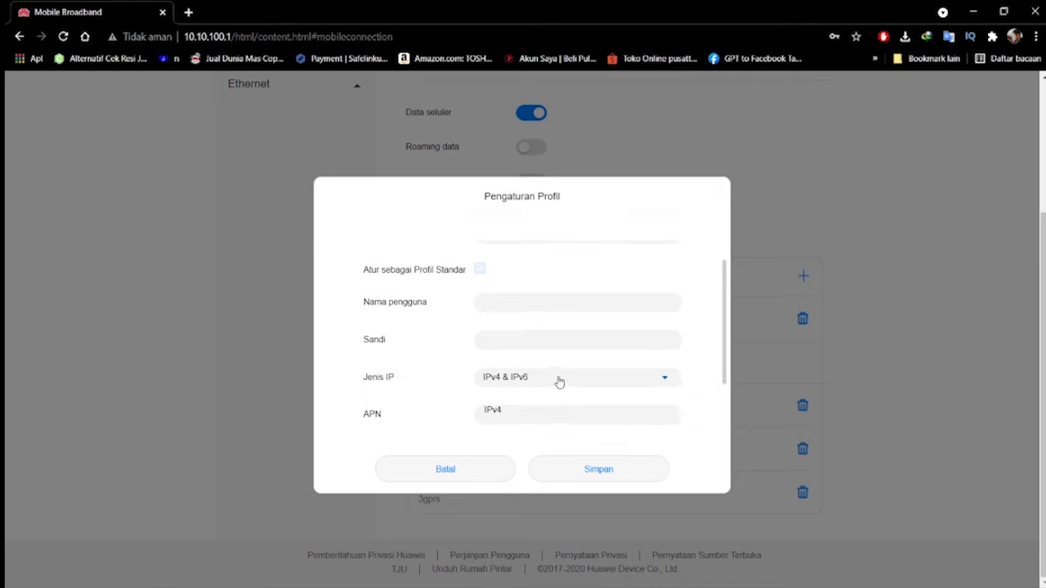
click(525, 367)
click(527, 421)
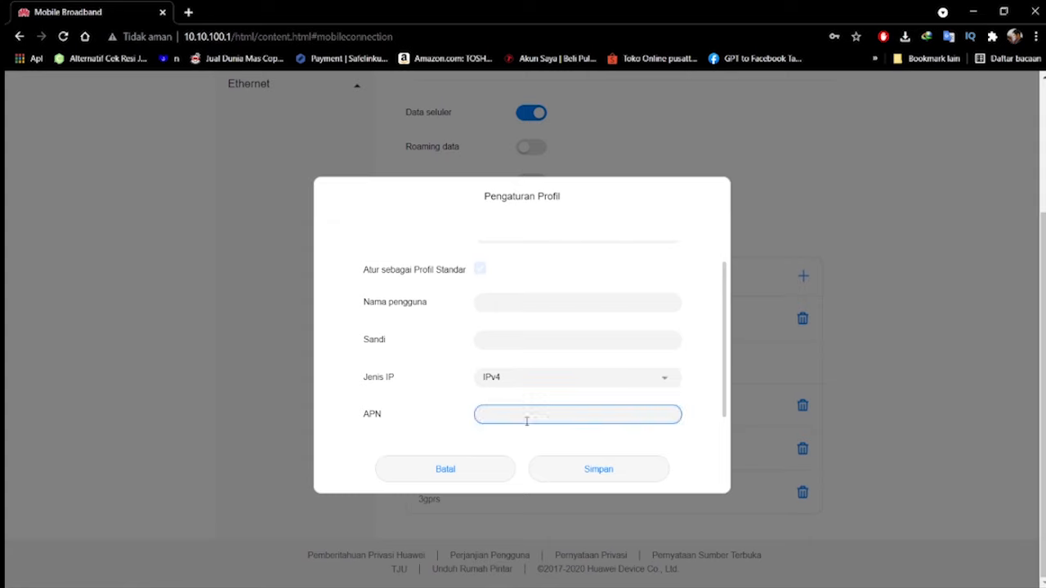
text(internet)
scroll(455, 371, up, 1)
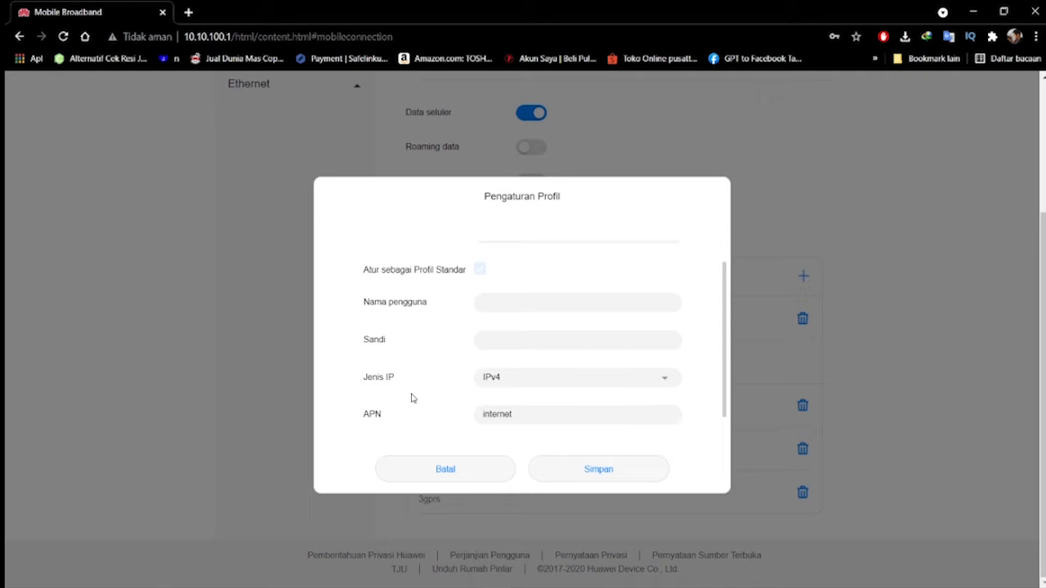
click(445, 472)
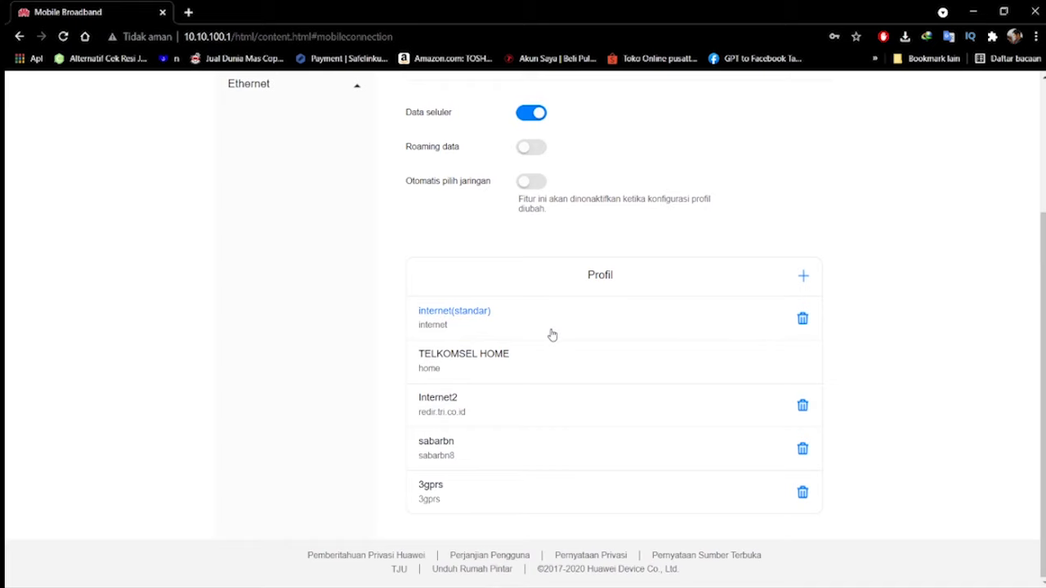
Examine the settings of the Internet2 profile and the default internet profile, closing each without changes
click(518, 415)
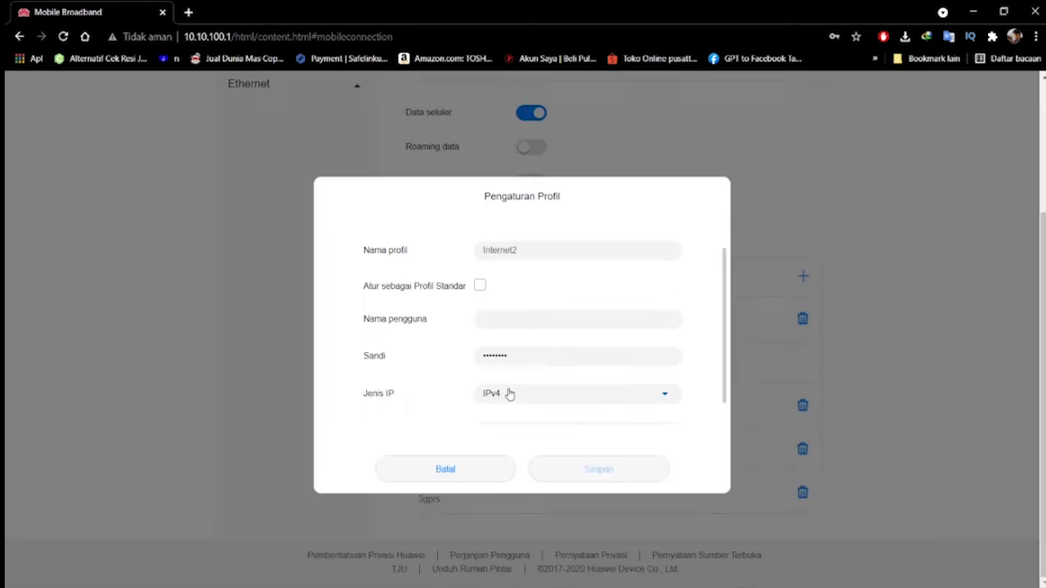
scroll(525, 279, up, 2)
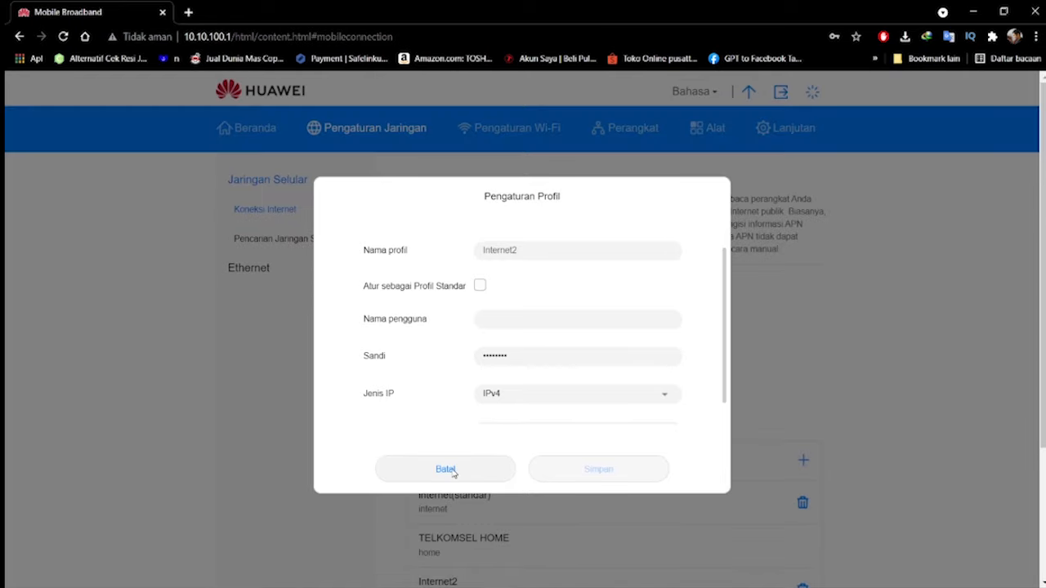
click(450, 471)
click(552, 505)
scroll(480, 289, down, 2)
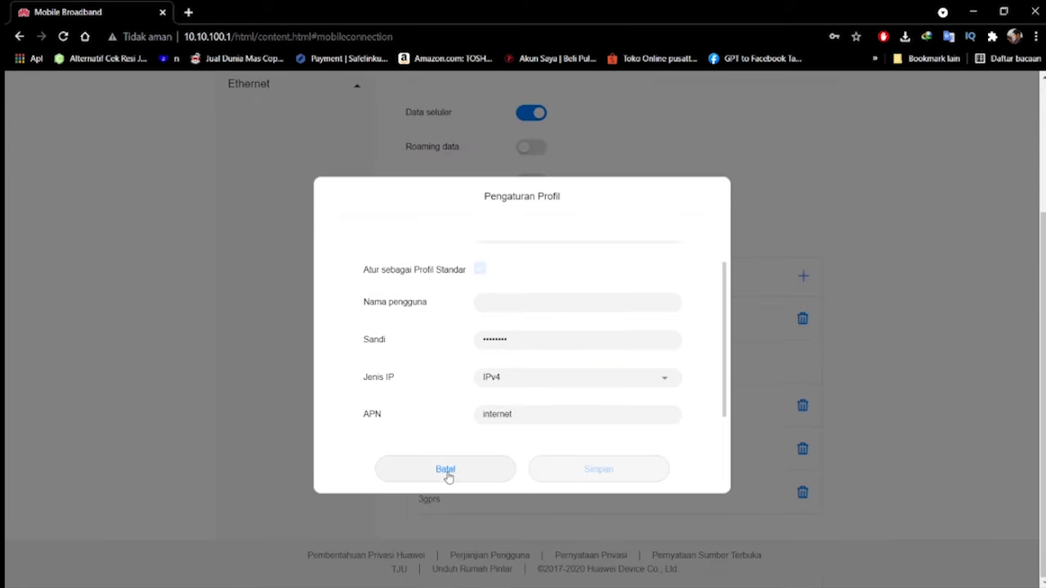
click(446, 472)
scroll(233, 368, up, 2)
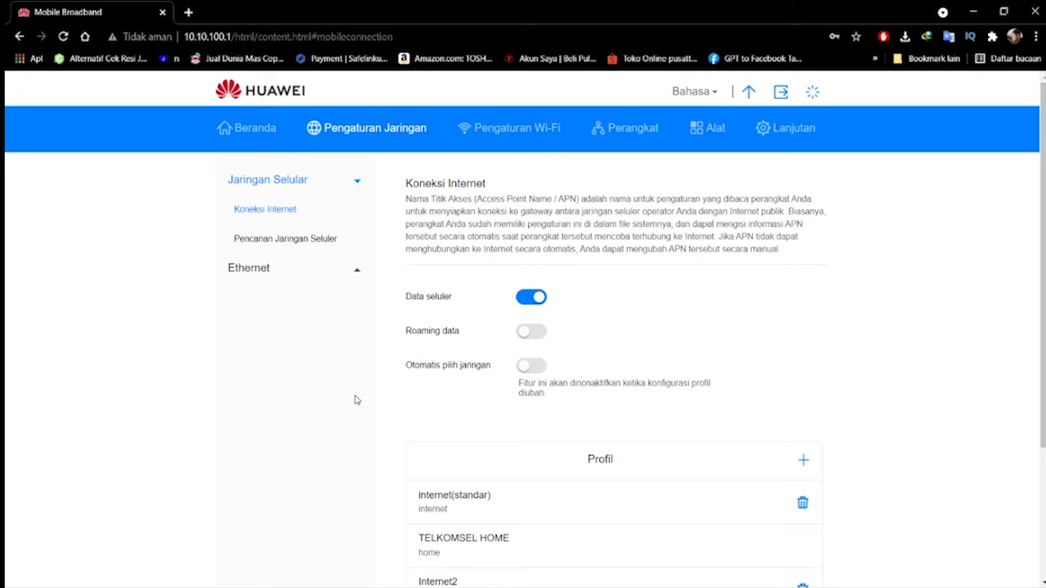
scroll(353, 398, down, 1)
scroll(333, 379, up, 1)
Open the advanced Wi-Fi settings from the basic Wi-Fi page and choose 20MHz as the bandwidth
click(503, 137)
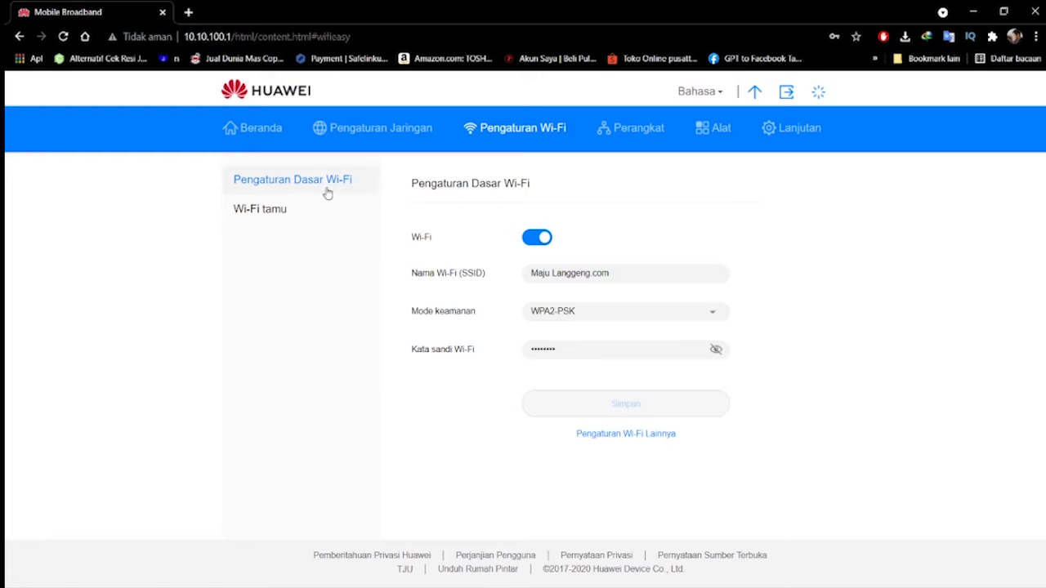
click(606, 438)
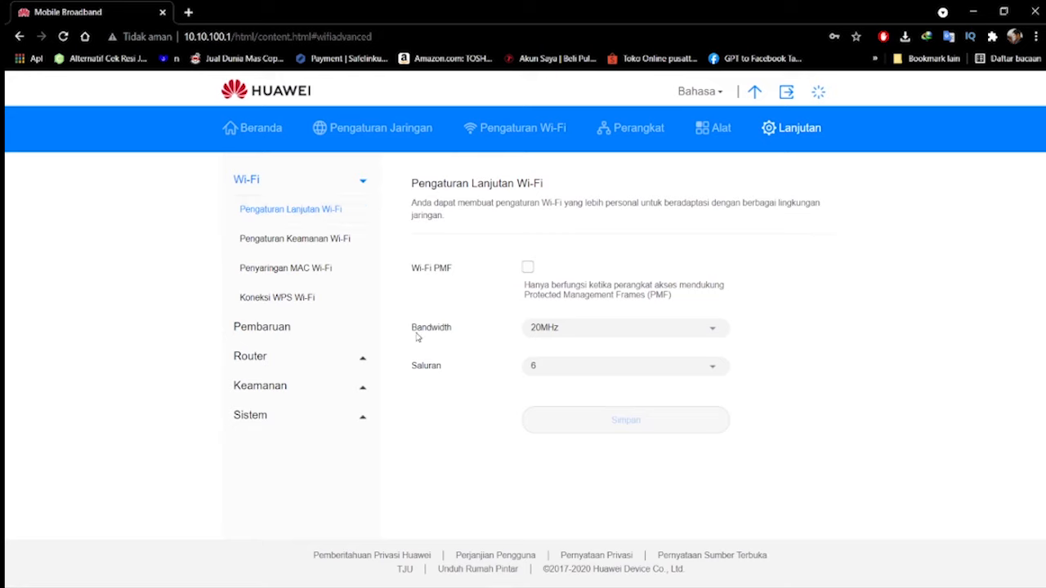
click(608, 332)
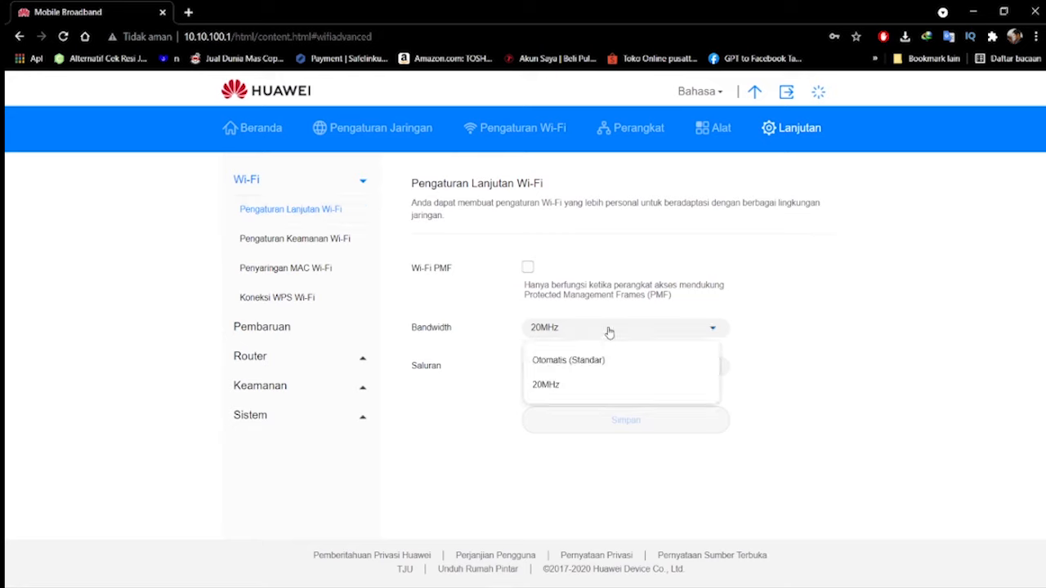
click(580, 396)
click(691, 334)
click(658, 383)
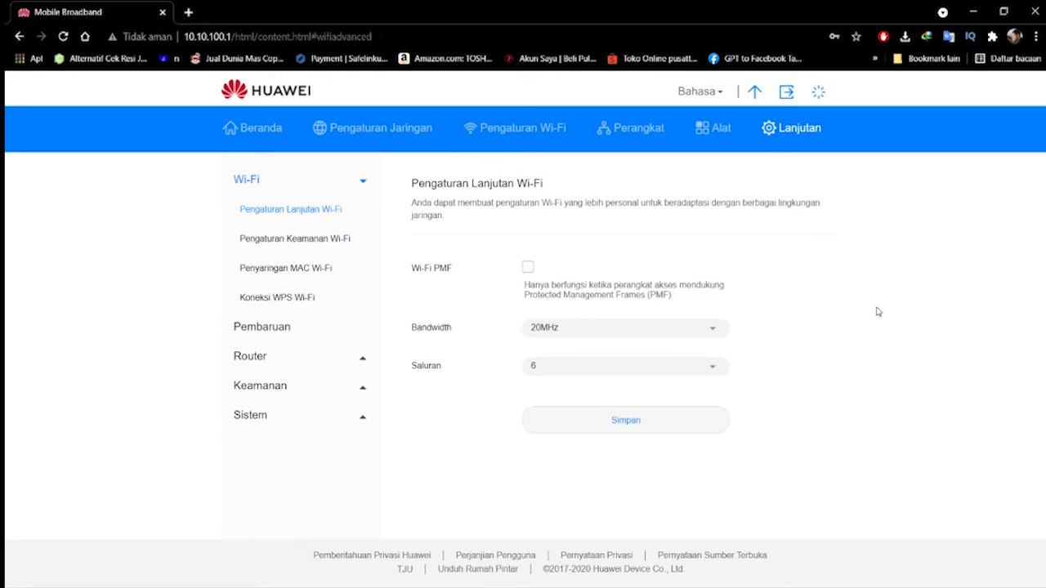
Examine the available Wi-Fi channel options without choosing one
click(605, 362)
scroll(608, 422, down, 2)
scroll(606, 417, up, 1)
scroll(595, 432, up, 1)
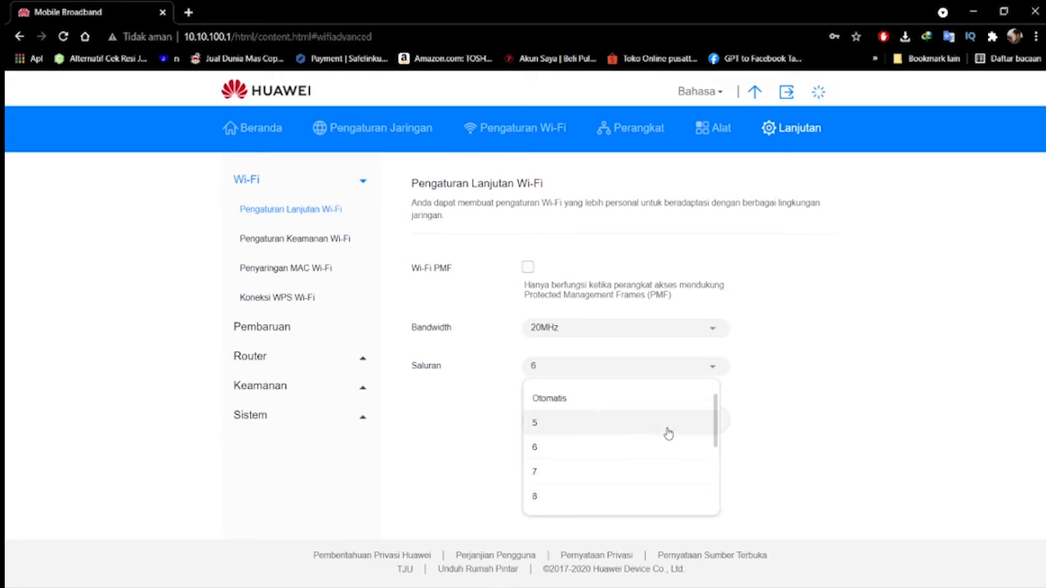
scroll(645, 485, down, 1)
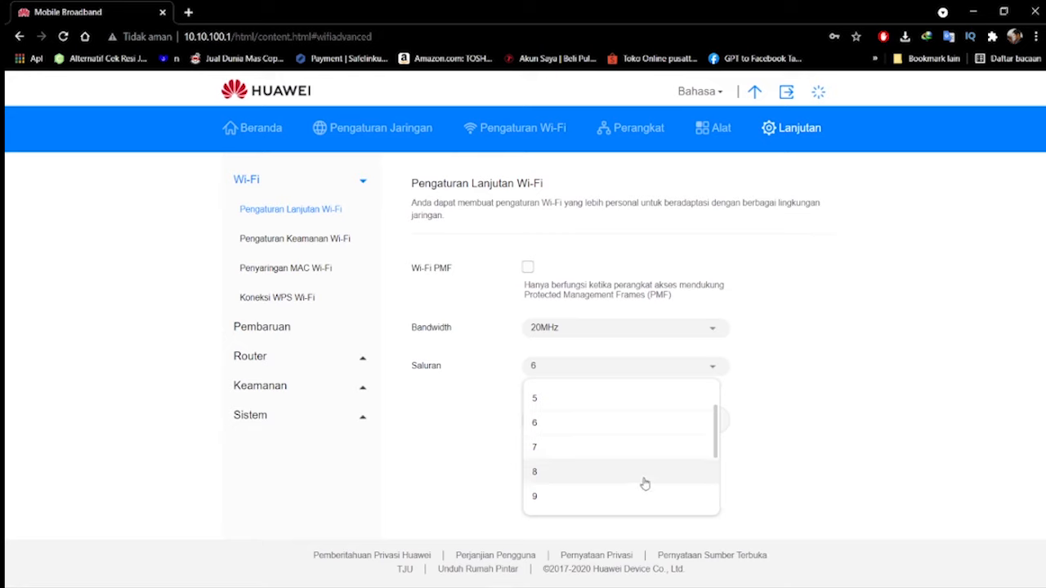
scroll(644, 482, down, 1)
scroll(645, 484, down, 2)
scroll(644, 483, up, 3)
click(458, 471)
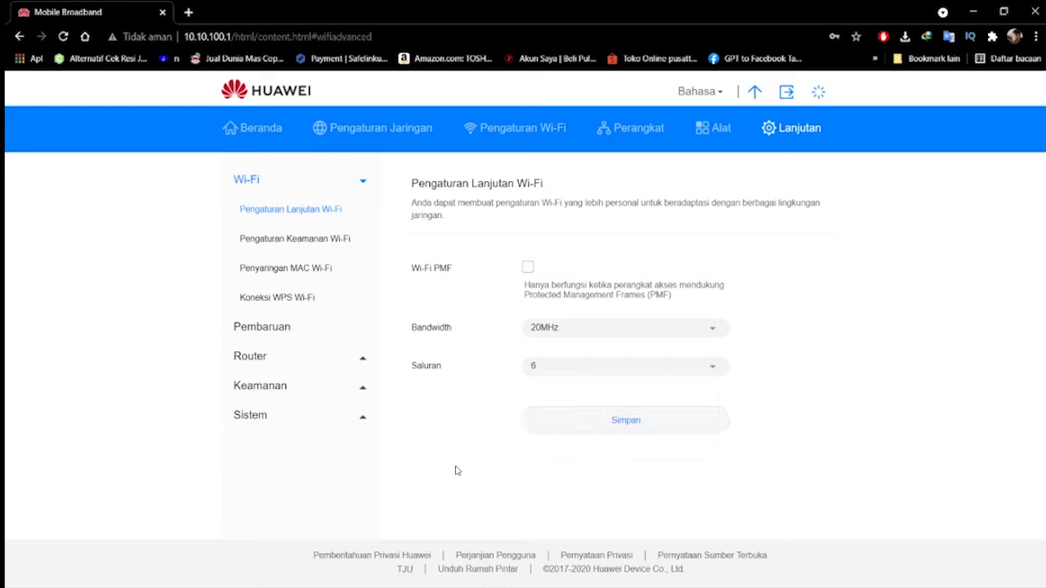
Try other Wi-Fi channels such as 12 and 8, and return the channel to 6
click(569, 369)
scroll(634, 416, down, 3)
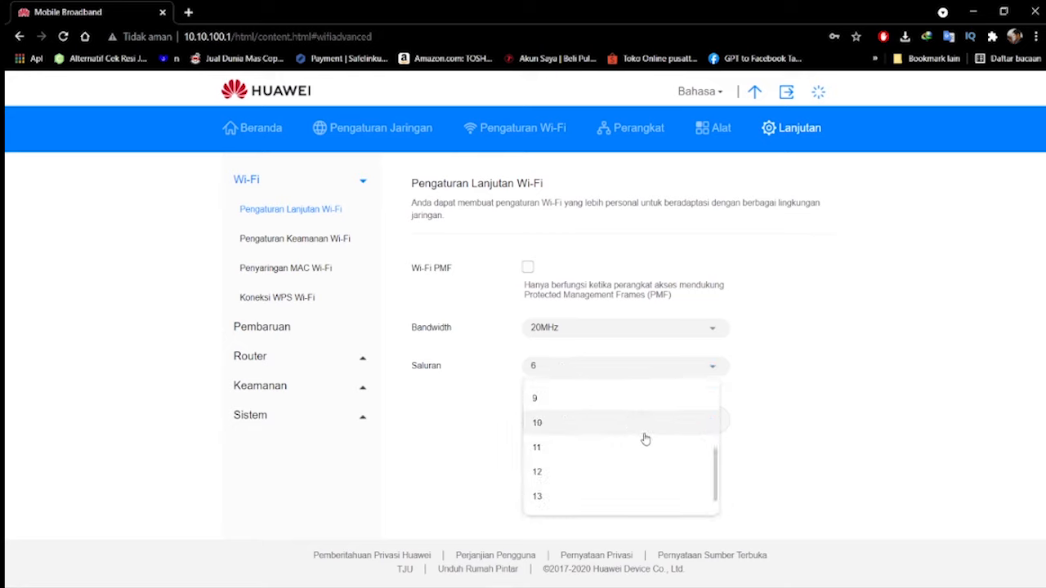
click(602, 476)
click(586, 373)
click(573, 496)
click(570, 373)
click(564, 450)
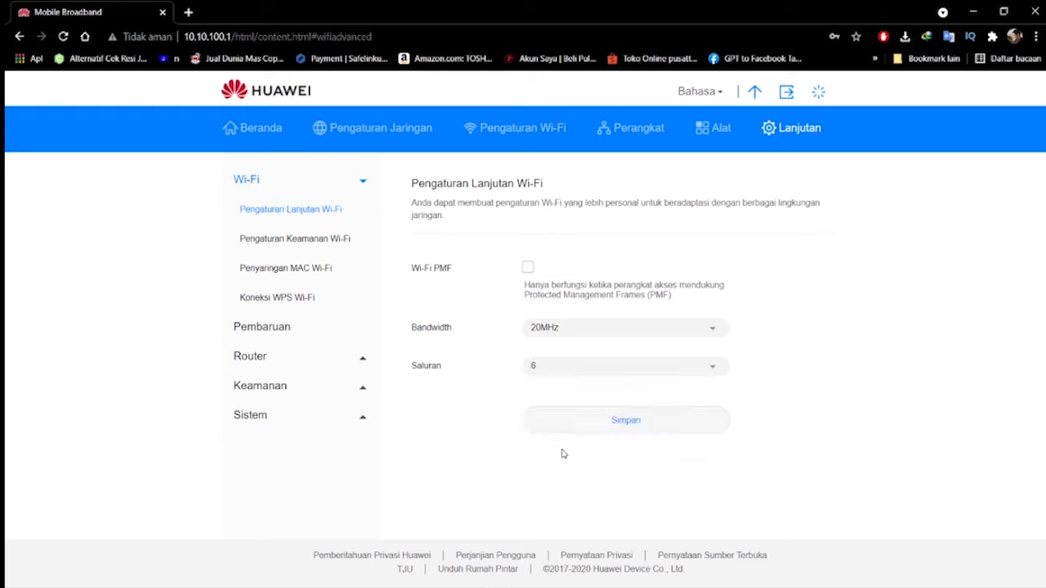
Alternate the Wi-Fi channel between Otomatis and 6, ending on Otomatis
click(559, 374)
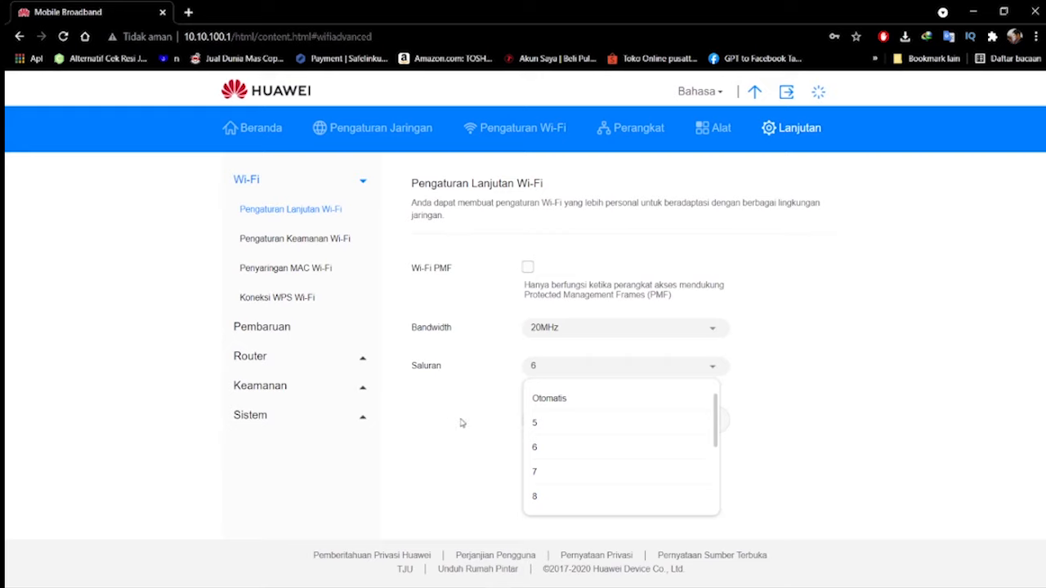
click(574, 399)
click(561, 370)
click(556, 448)
click(547, 372)
click(551, 397)
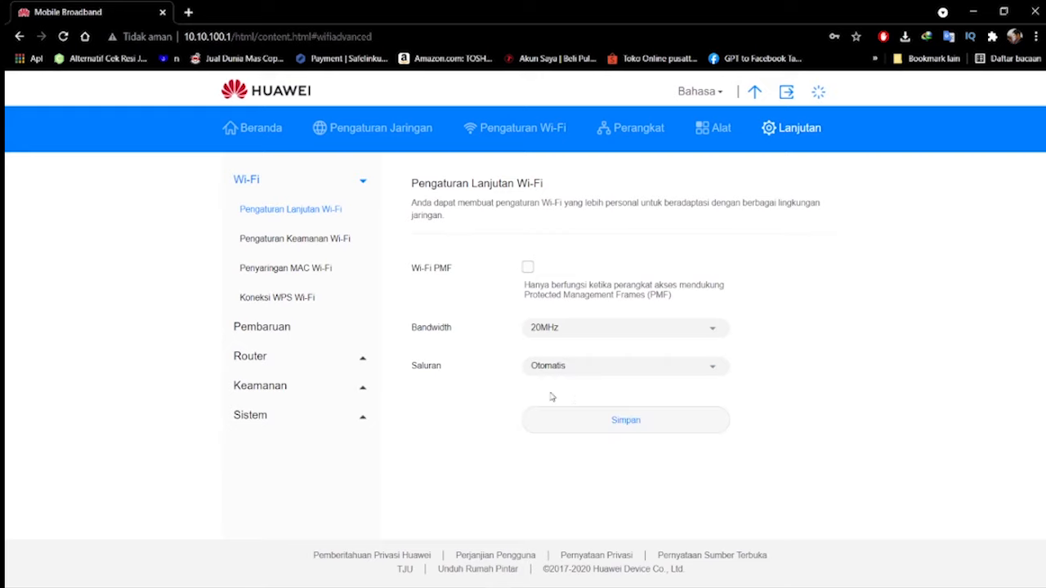
Look through the channel options once more and select Wi-Fi channel 6
click(647, 365)
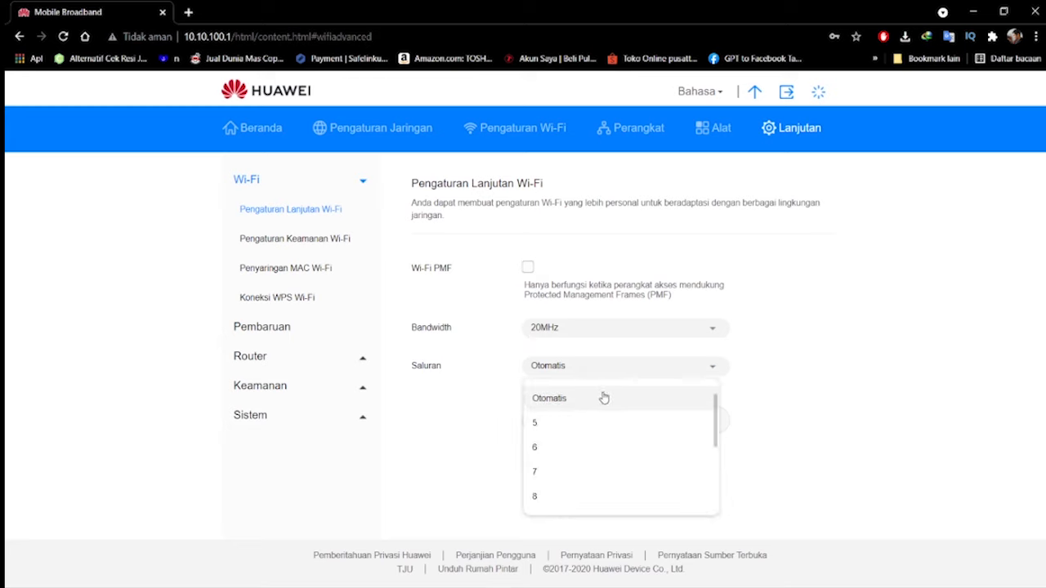
scroll(568, 451, down, 1)
scroll(567, 451, down, 1)
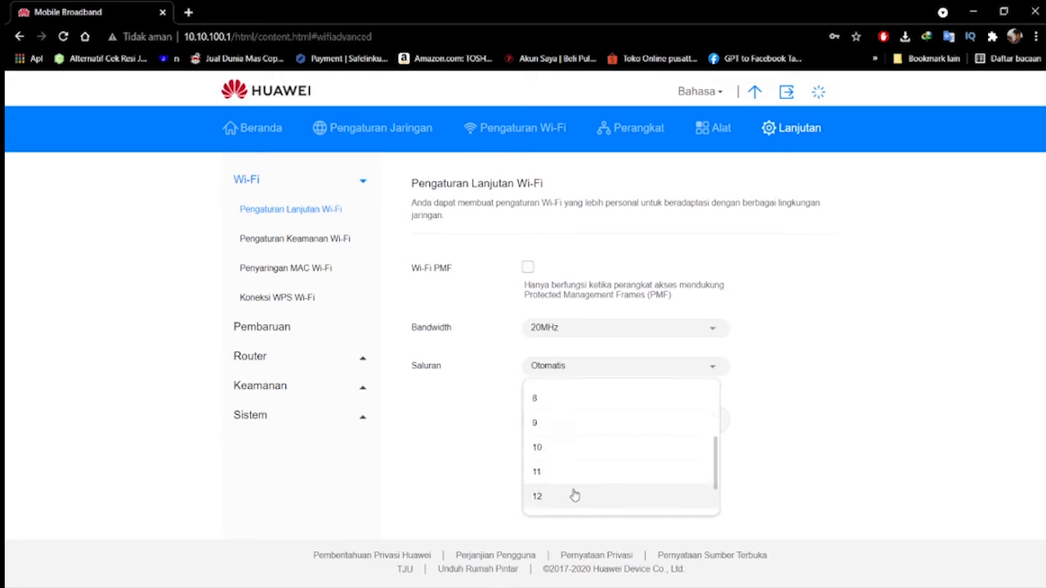
scroll(572, 450, up, 2)
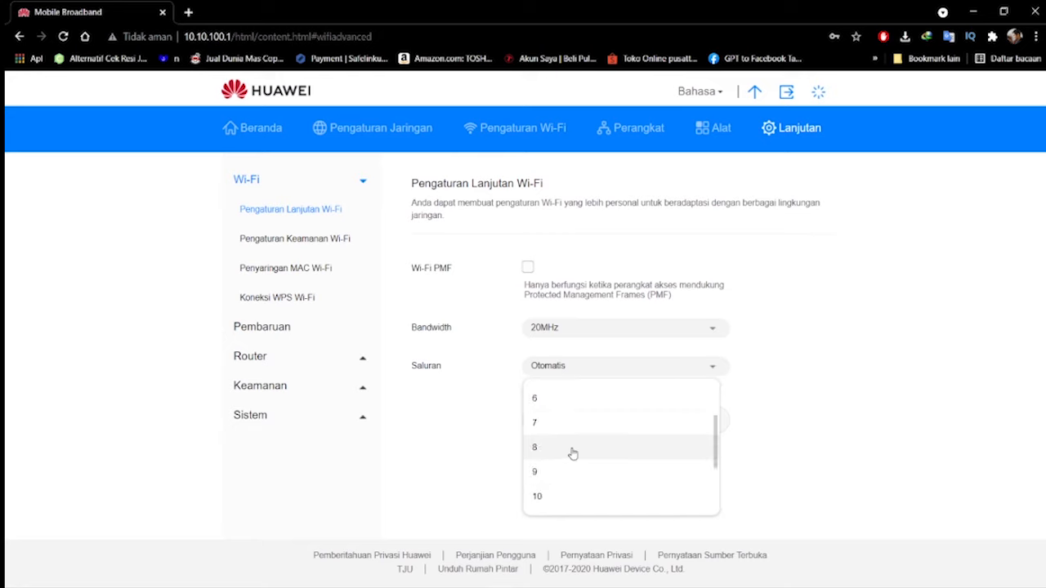
scroll(599, 446, up, 1)
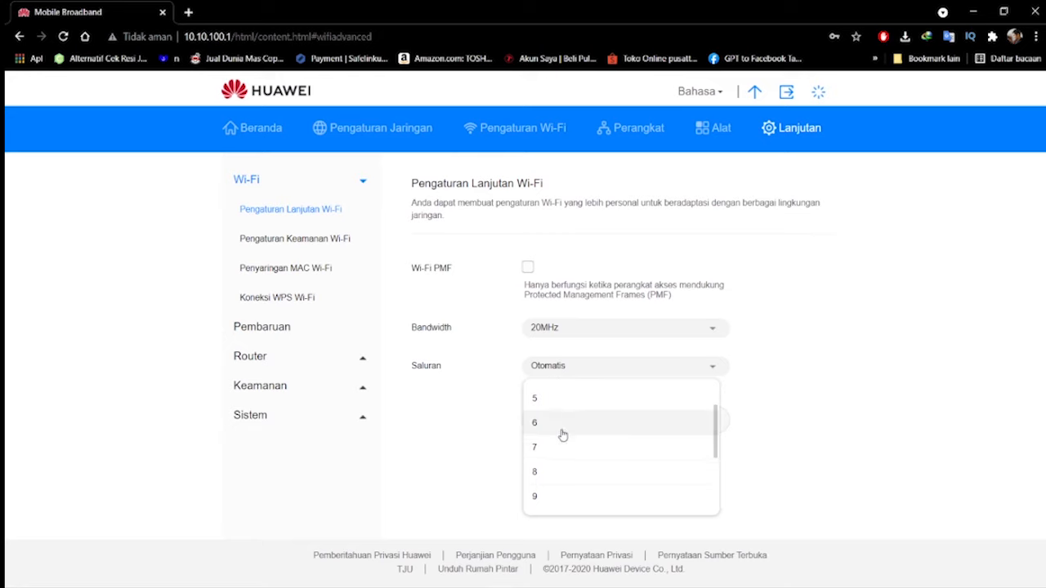
click(562, 434)
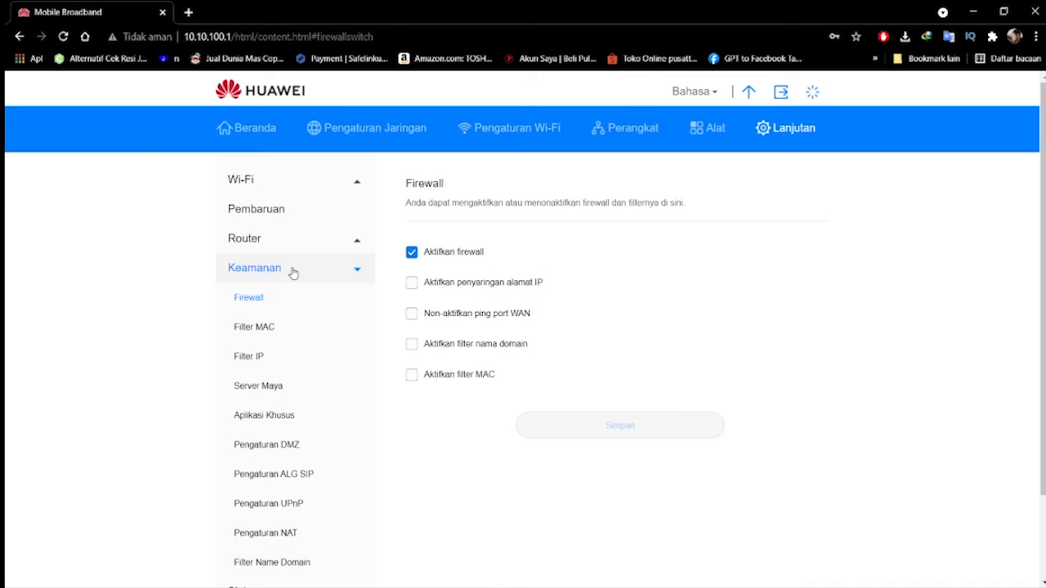
Return to the home page and reopen the firewall settings in the advanced security section
click(293, 273)
click(276, 270)
click(277, 271)
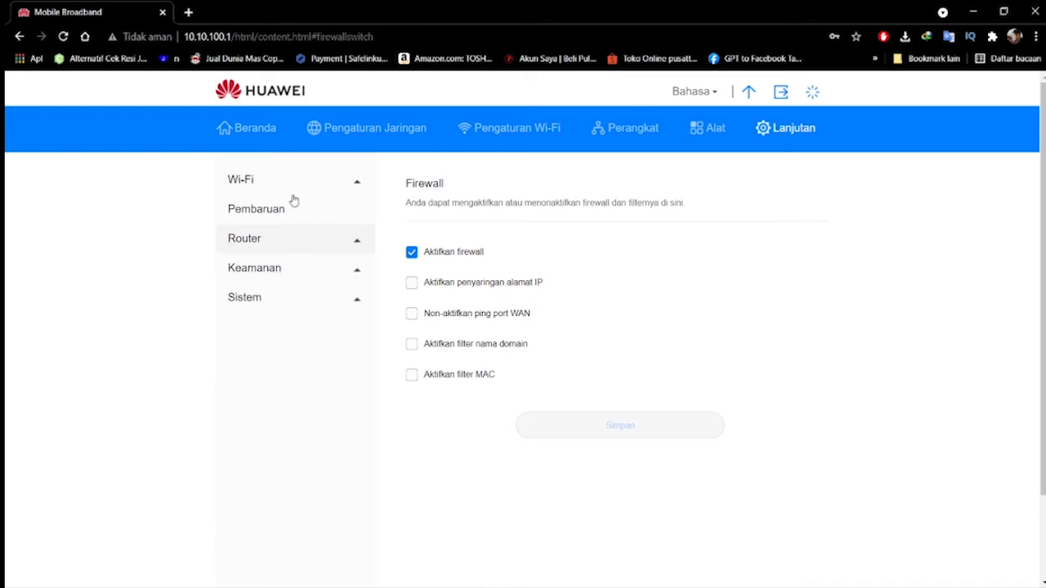
click(252, 130)
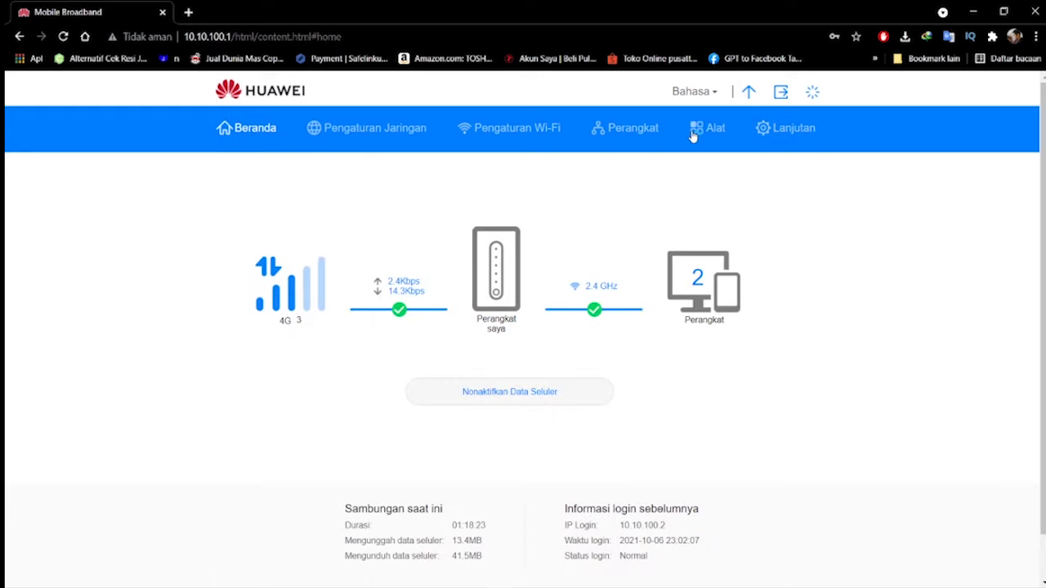
click(787, 130)
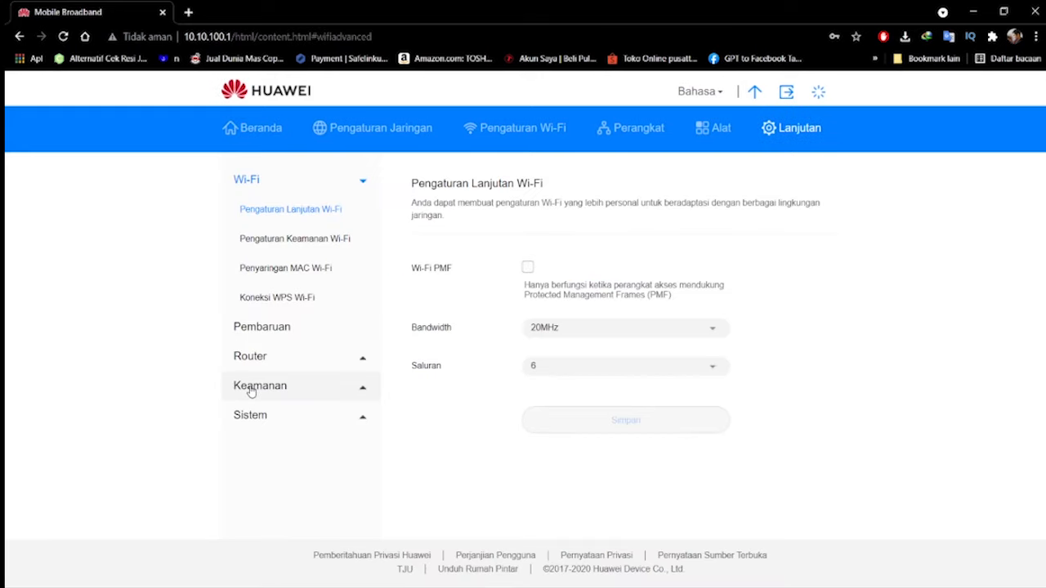
click(251, 390)
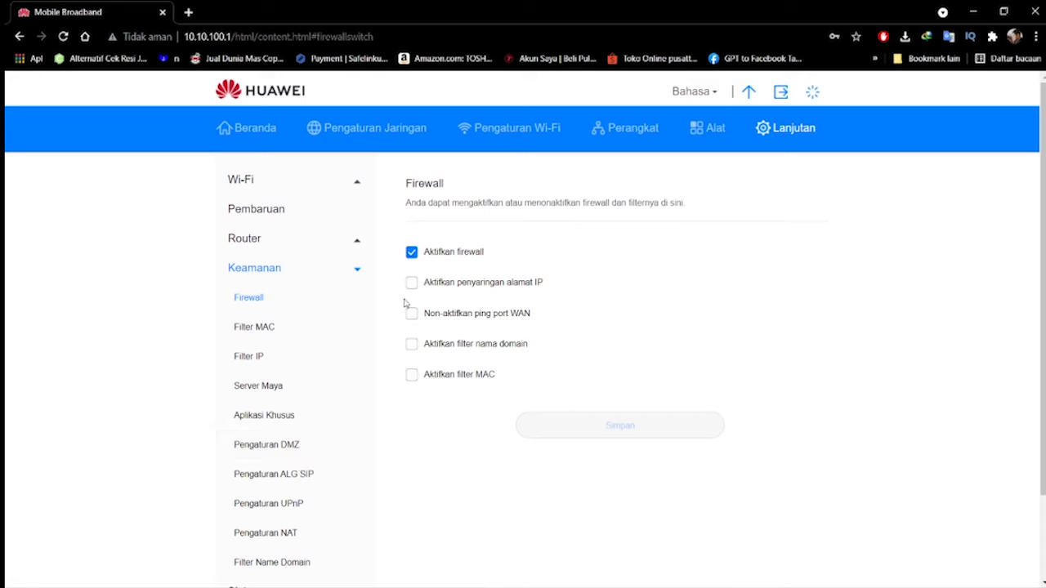
Uncheck and recheck the firewall activation option, and open the DMZ settings
click(412, 253)
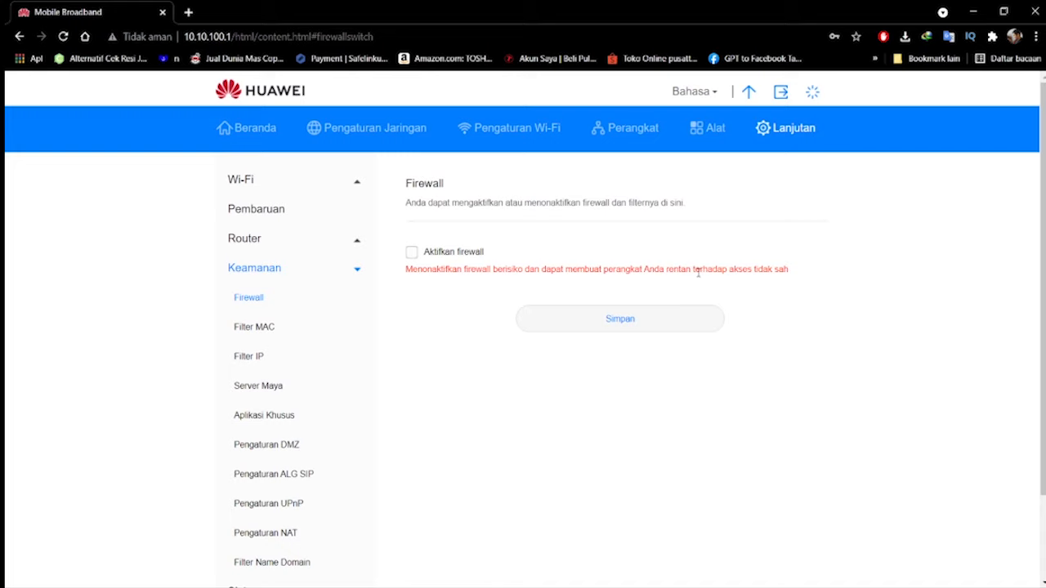
click(411, 255)
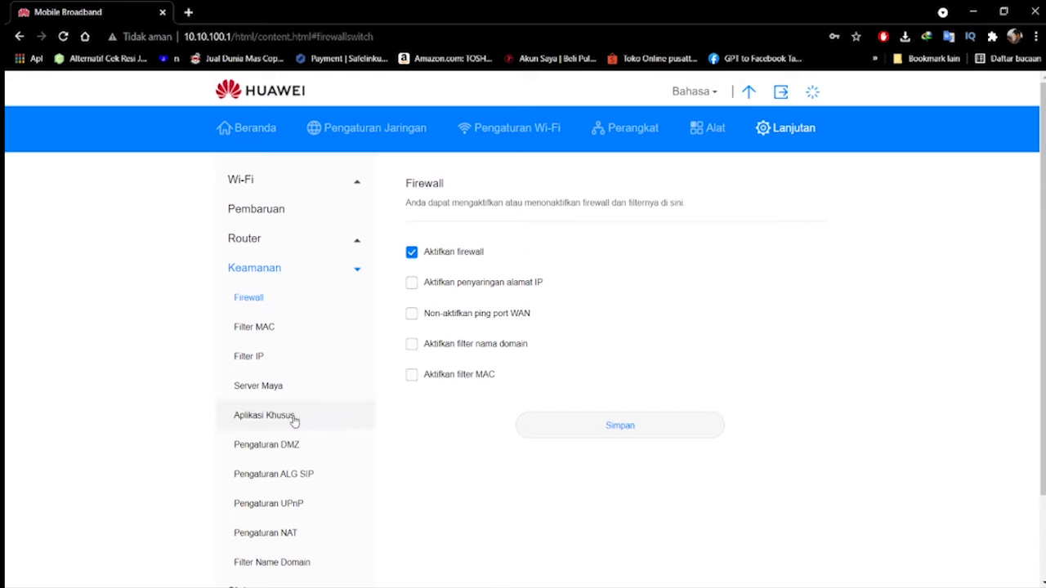
click(303, 455)
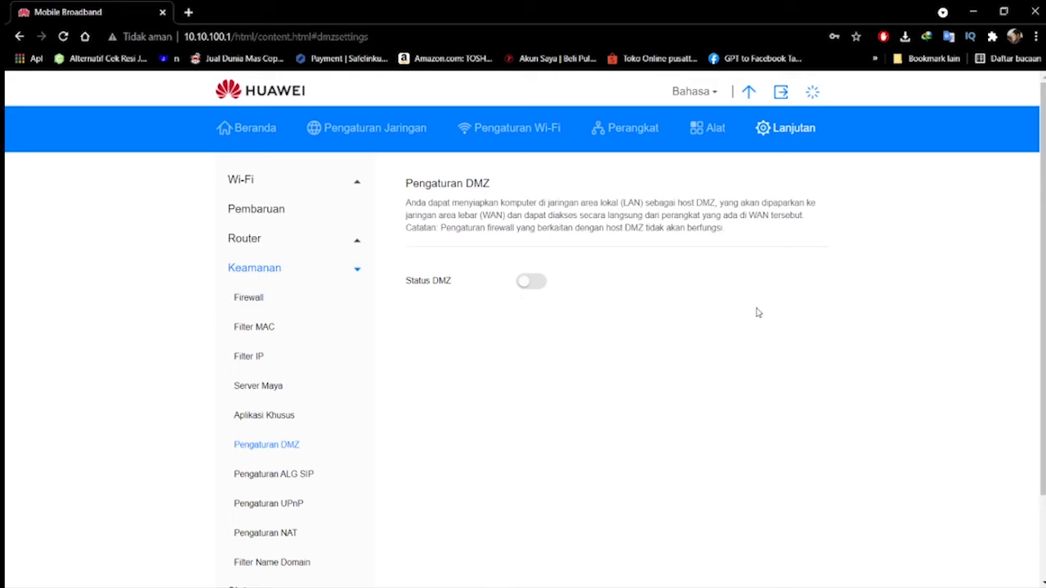
Turn on Status DMZ, check its device and host IP address fields, and turn DMZ off again
click(530, 283)
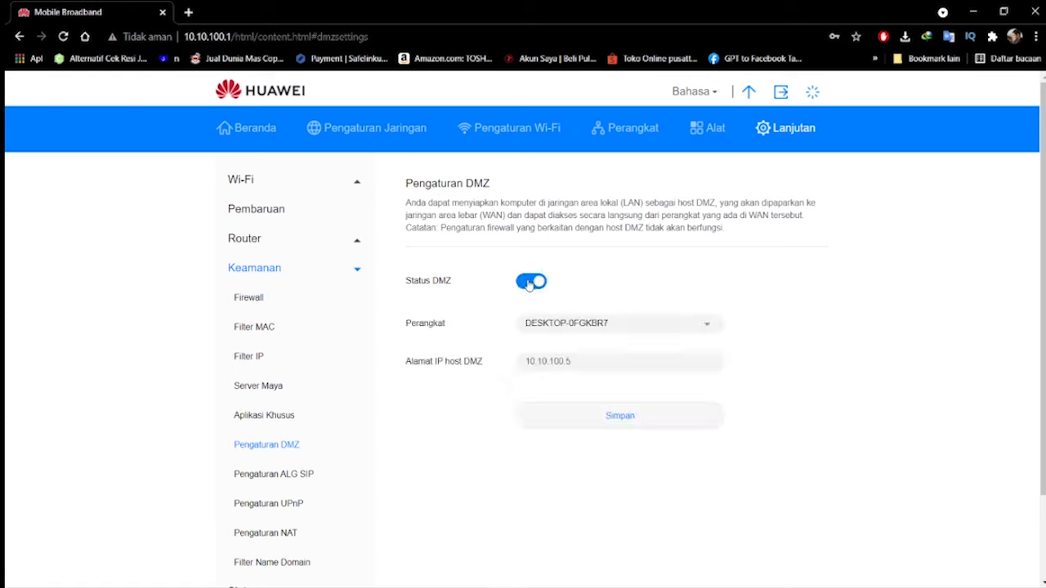
click(602, 369)
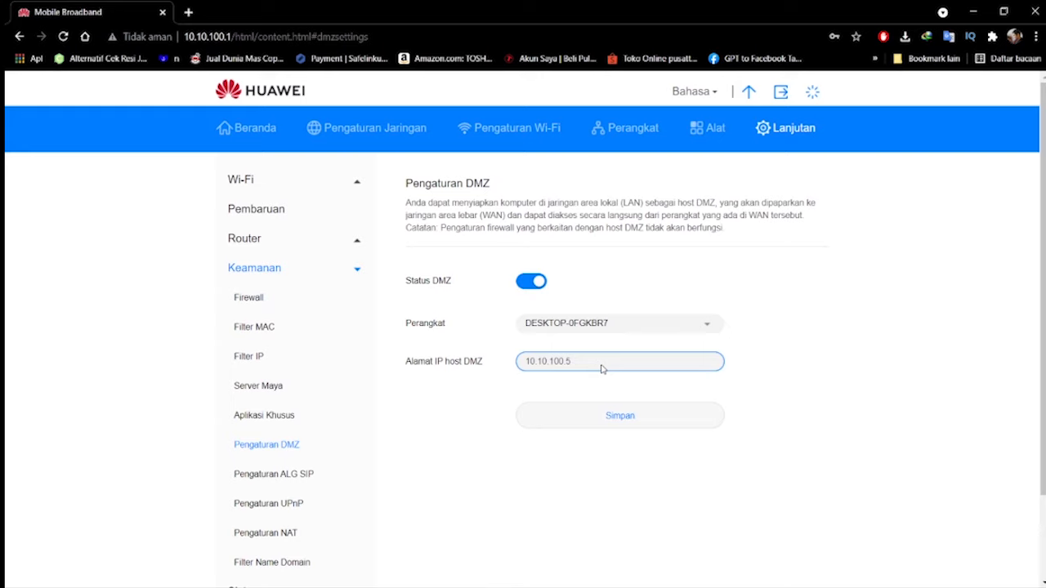
click(582, 326)
click(863, 393)
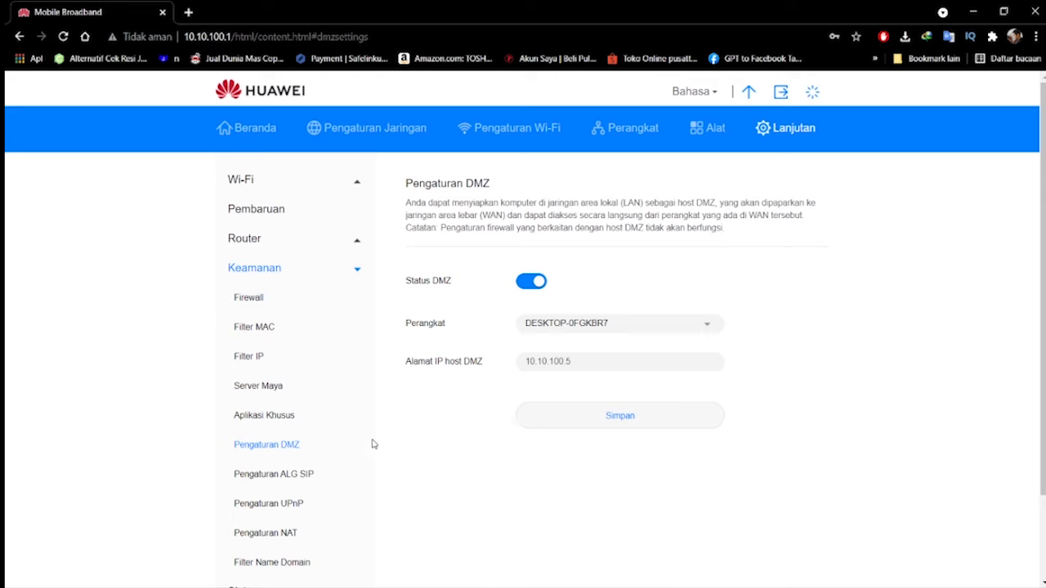
click(537, 281)
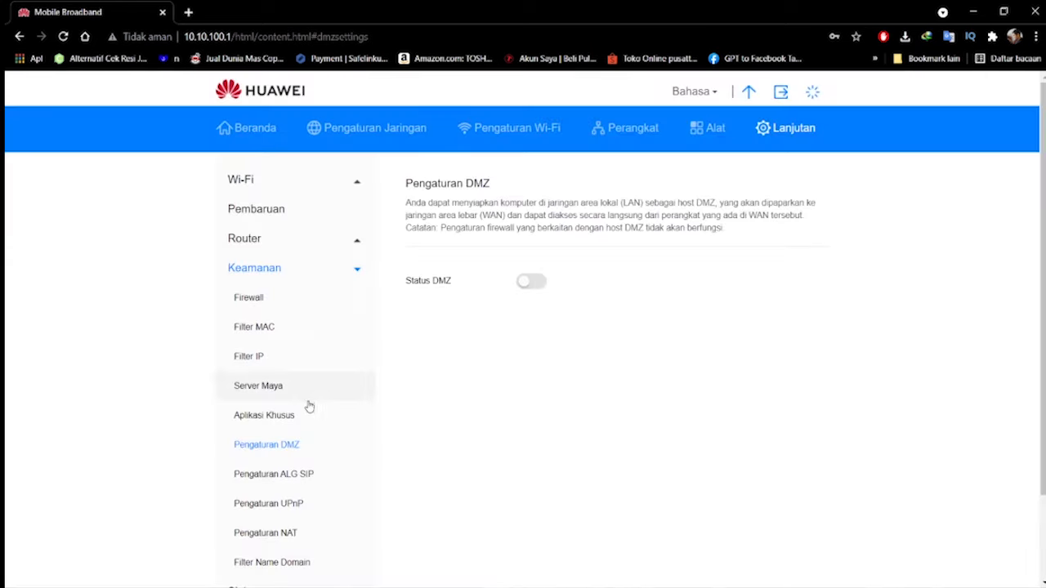
Open the ALG SIP settings and examine the SIP port field and status
click(320, 477)
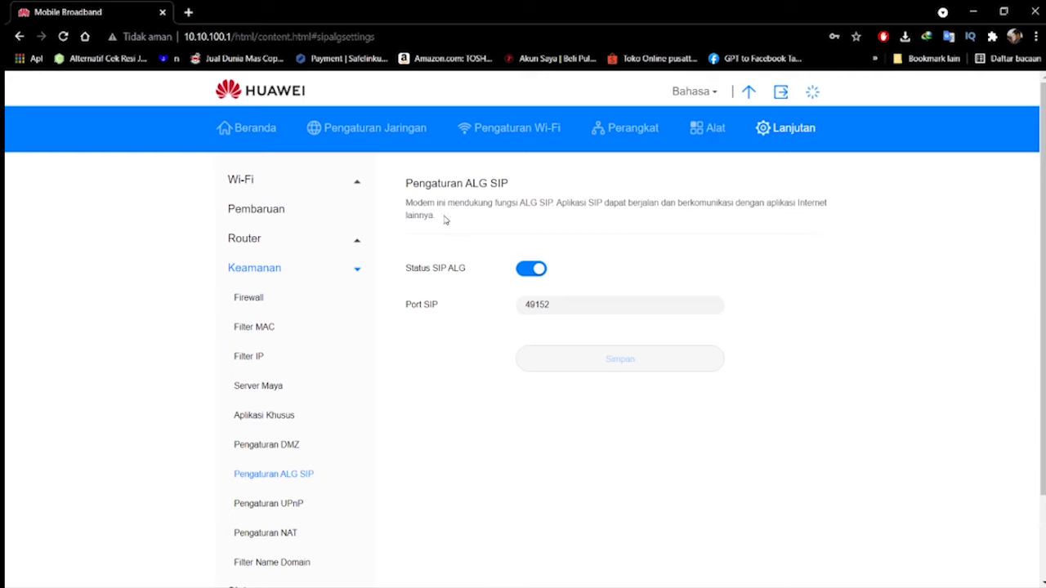
click(554, 306)
click(559, 304)
click(562, 273)
Check the UPnP settings page and open the NAT settings in the security section
scroll(414, 474, down, 1)
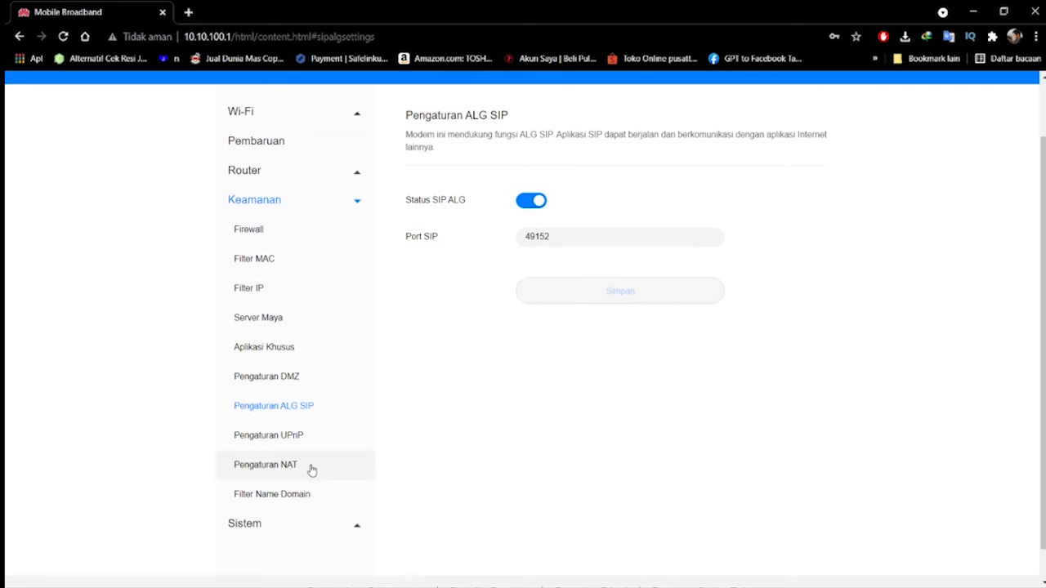
click(286, 443)
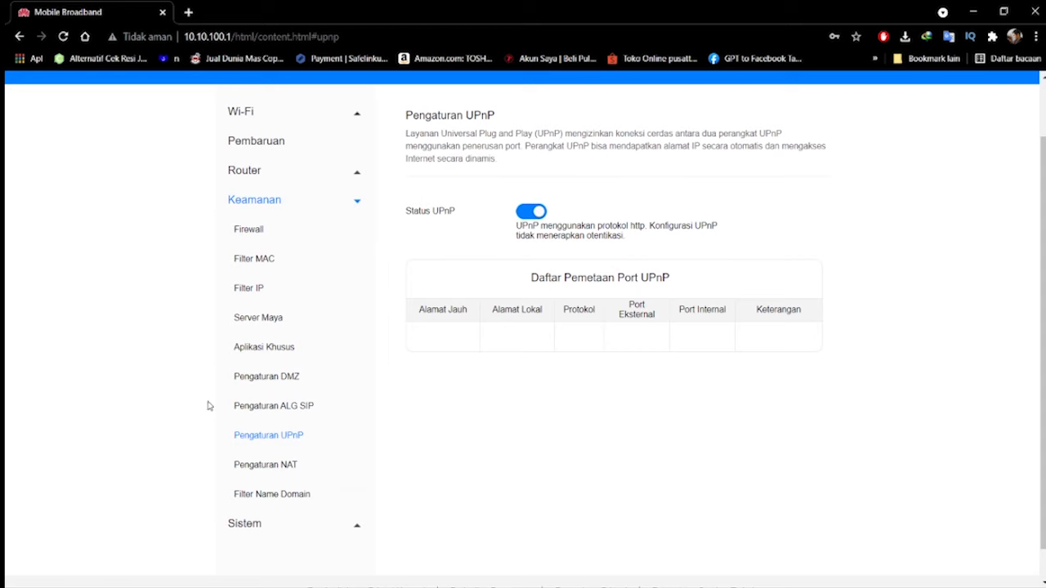
click(280, 473)
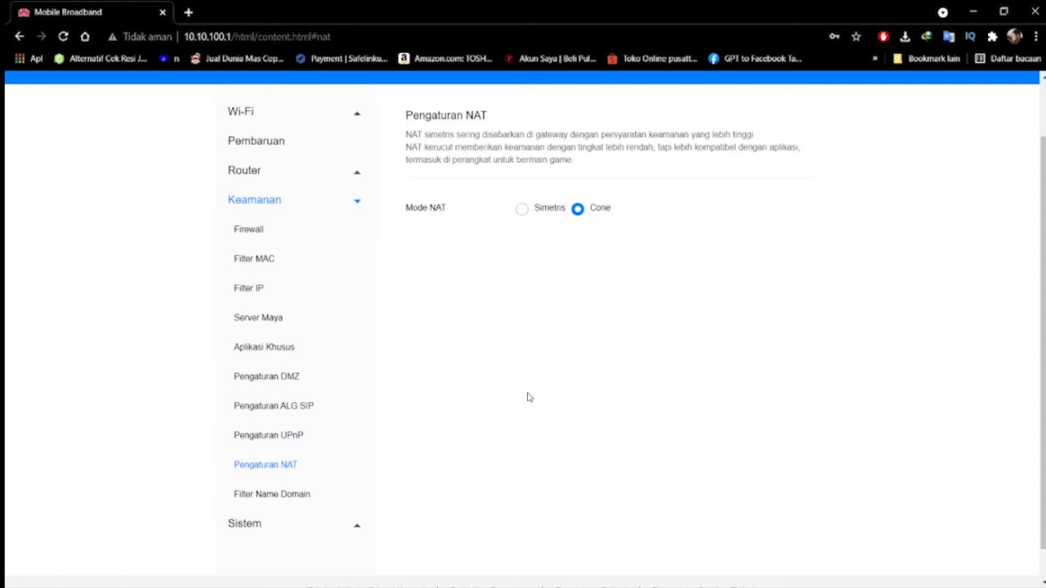
Highlight the NAT mode description, switch Mode NAT to Simetris, and set it back to Cone
scroll(551, 425, up, 2)
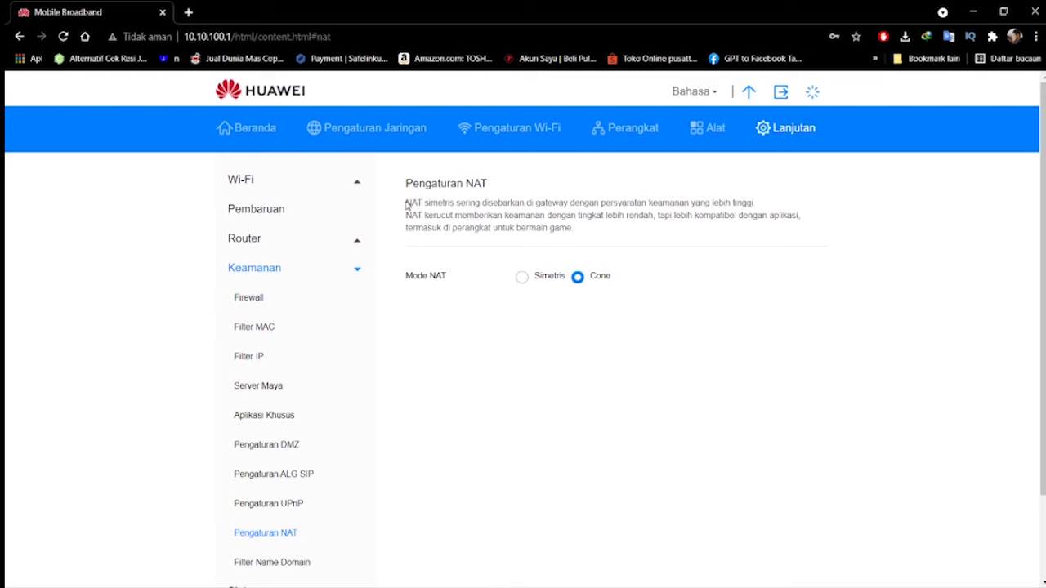
drag(406, 205, 572, 229)
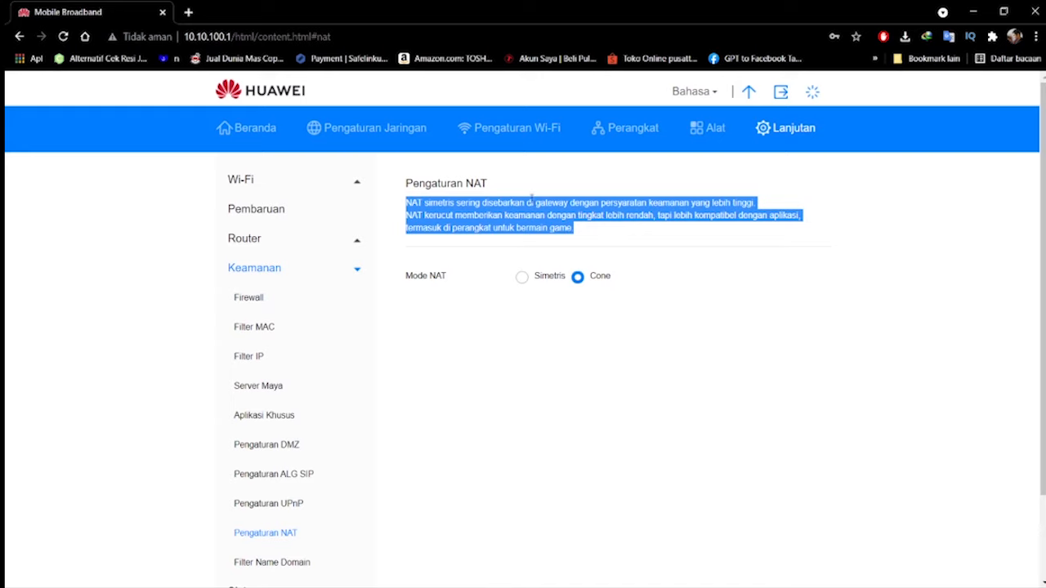
click(663, 247)
click(523, 278)
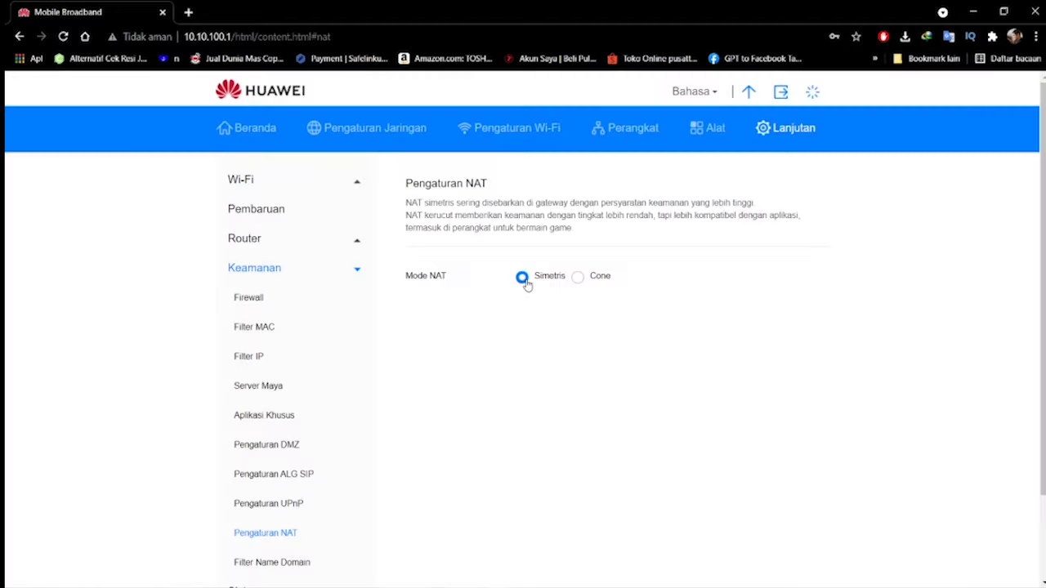
drag(408, 203, 687, 250)
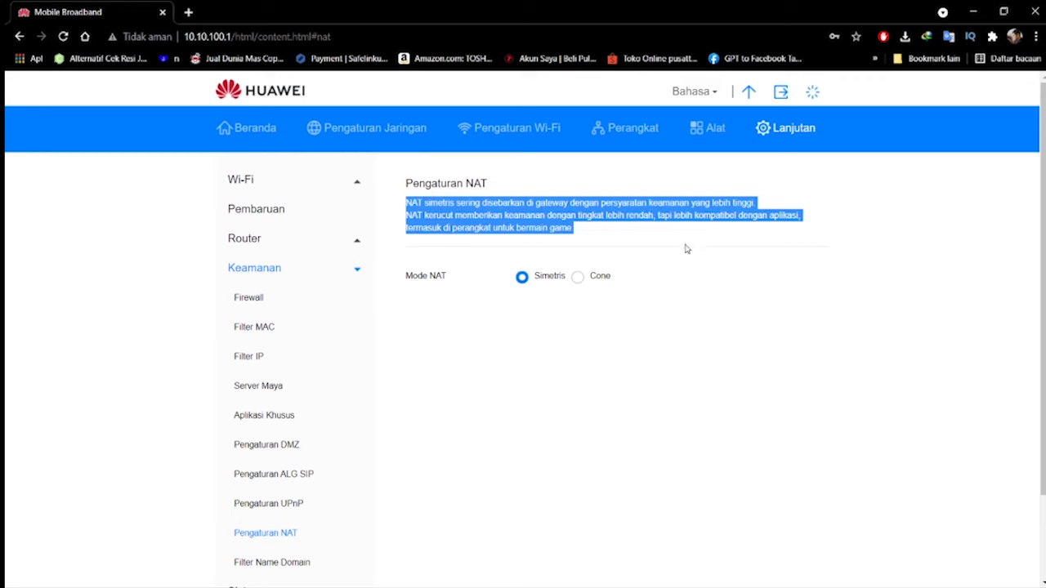
click(577, 277)
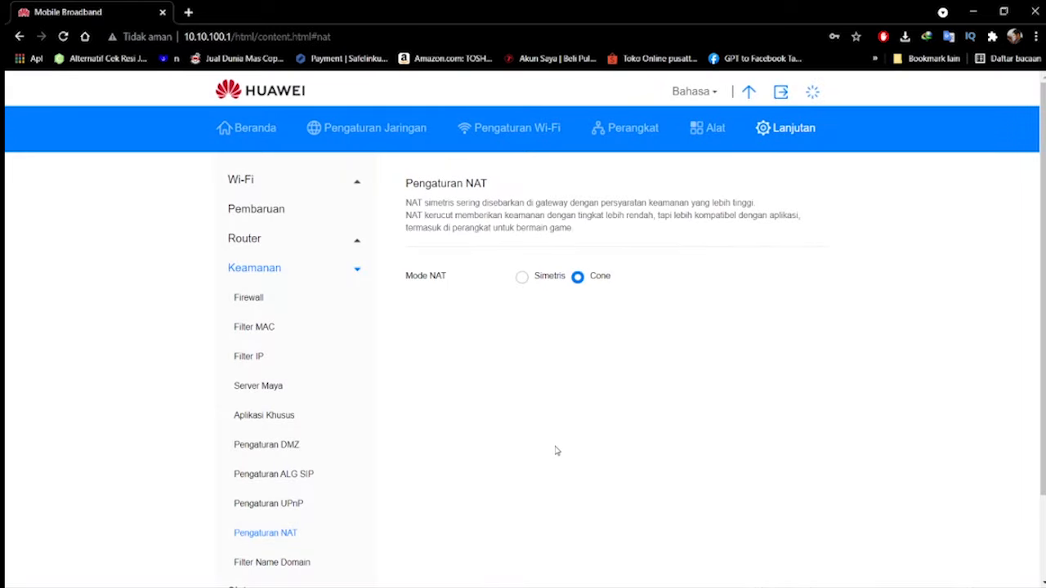
Expand the Sistem section to show the device information, and collapse the section again
scroll(555, 451, down, 2)
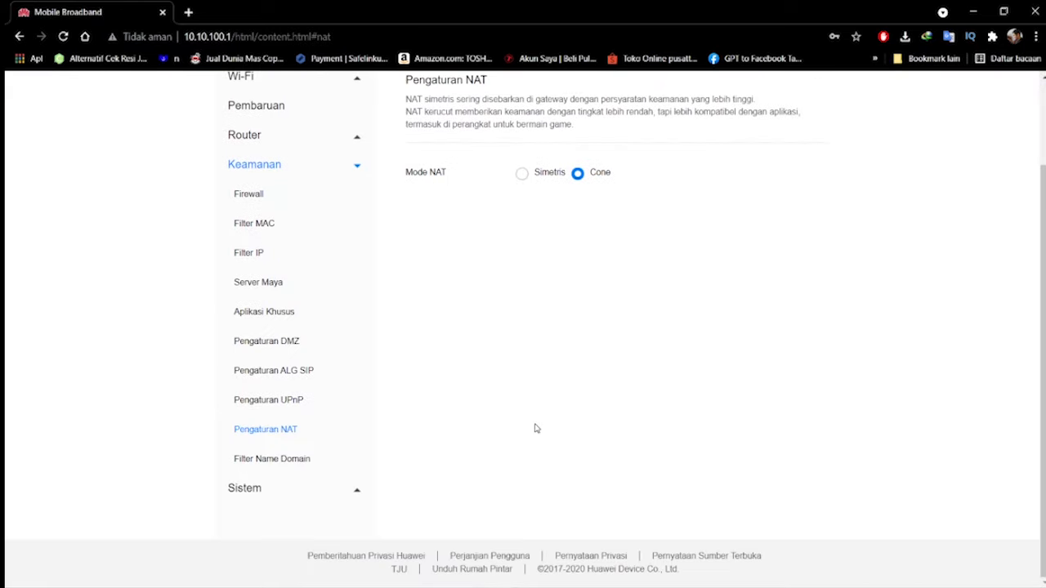
scroll(522, 433, up, 2)
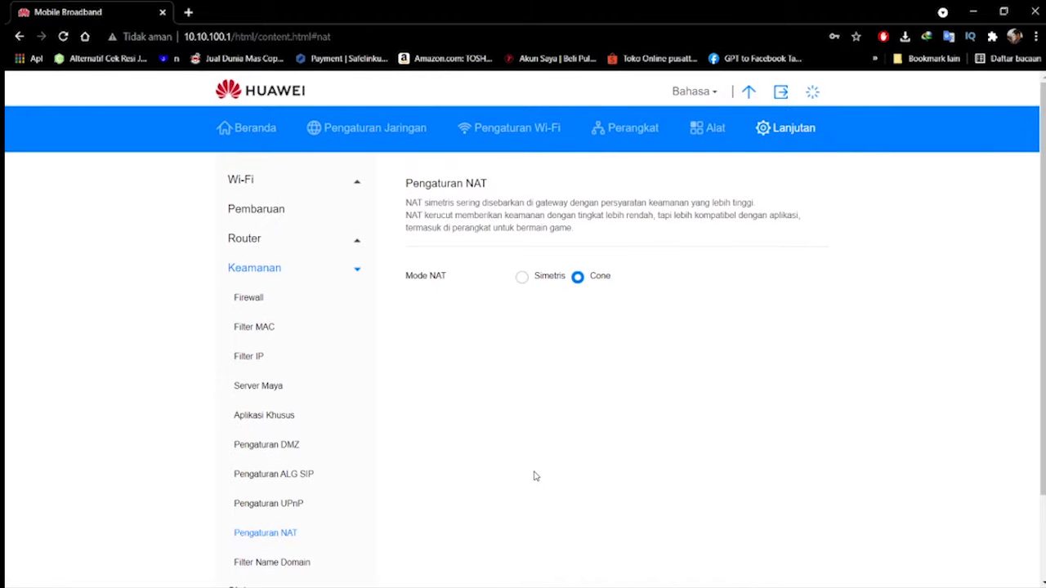
scroll(536, 475, down, 2)
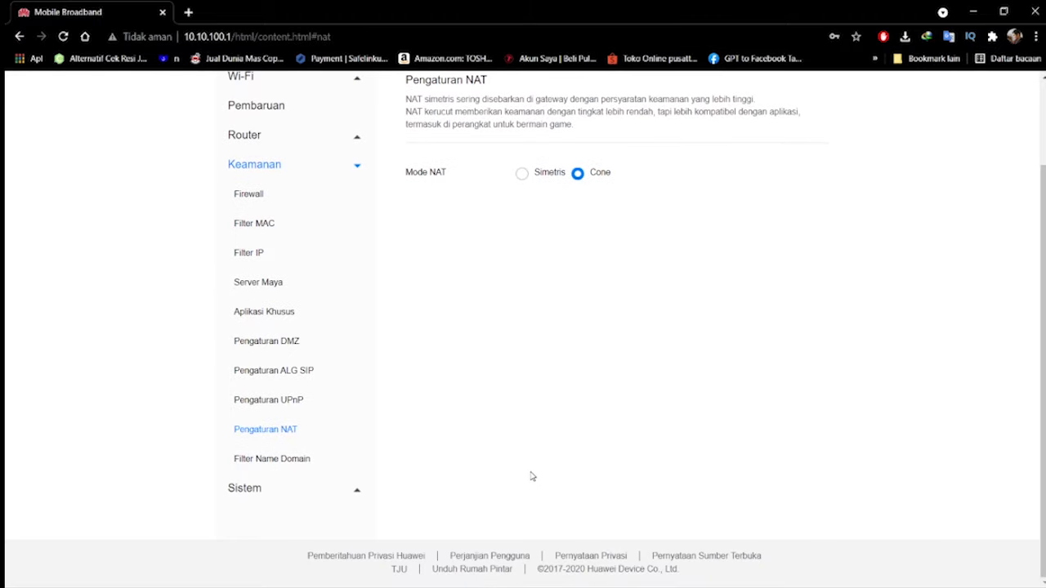
click(310, 494)
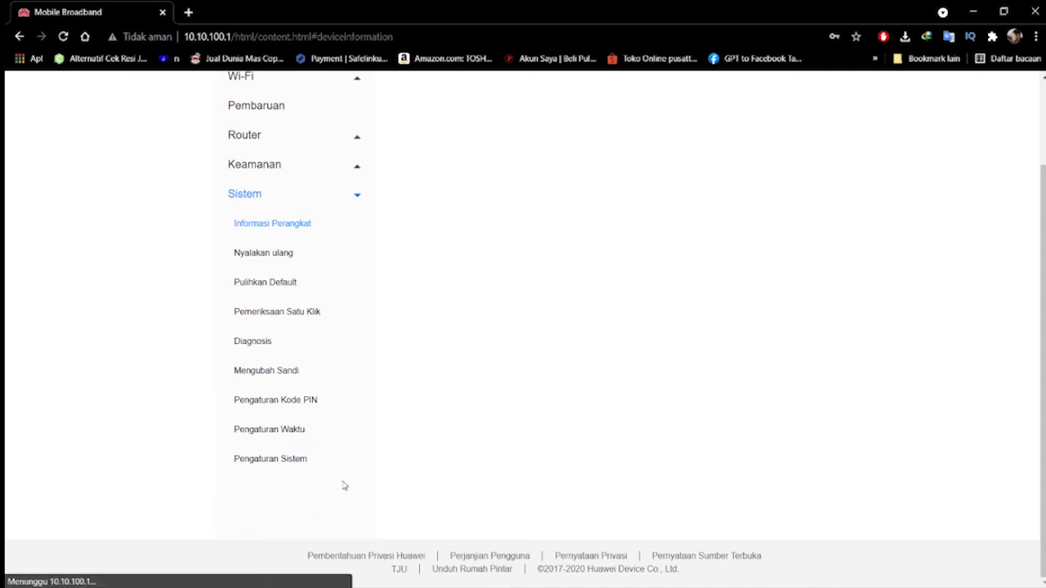
click(255, 196)
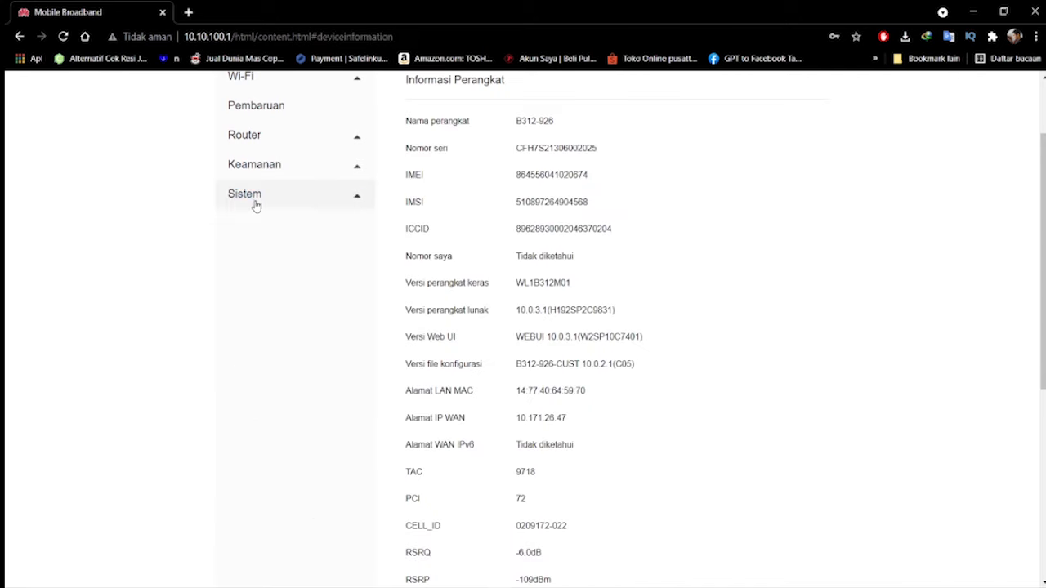
Reload the advanced settings, open Pengaturan Sistem in the Sistem section and review its update, restart and indicator options
scroll(172, 262, up, 2)
click(775, 129)
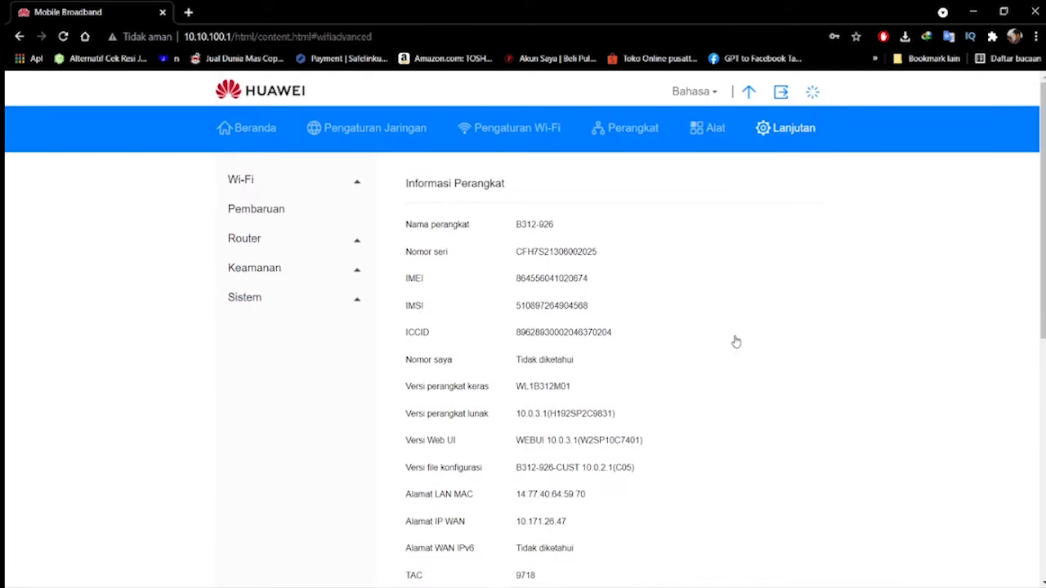
click(306, 417)
scroll(434, 443, down, 3)
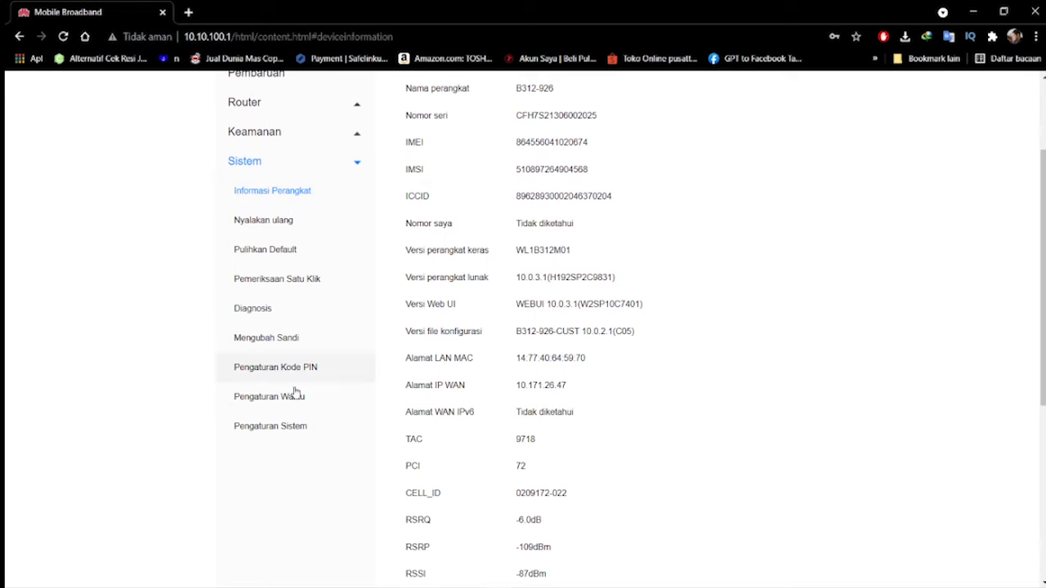
click(307, 433)
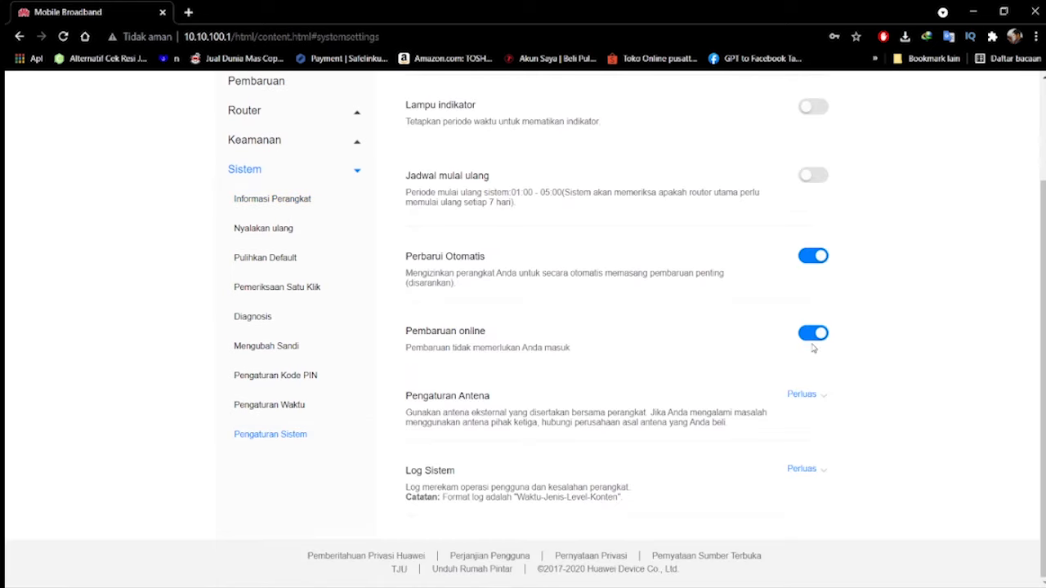
scroll(952, 341, up, 3)
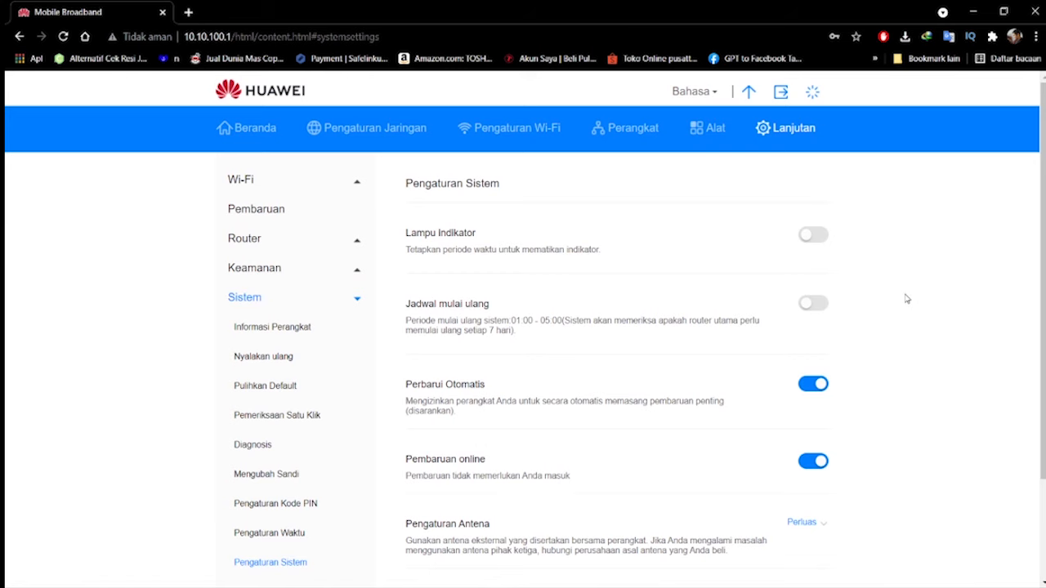
scroll(905, 298, down, 1)
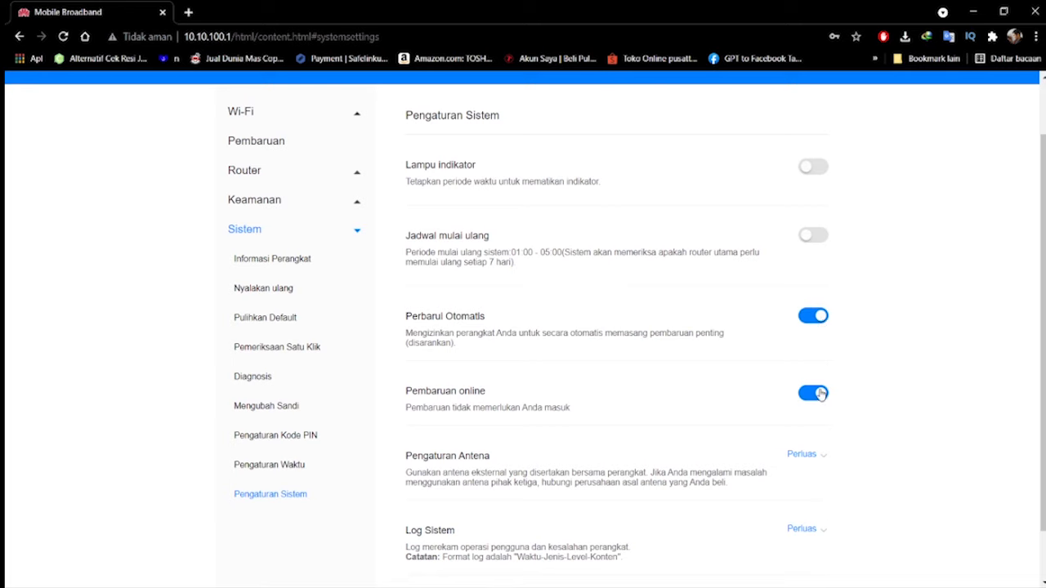
scroll(936, 379, down, 1)
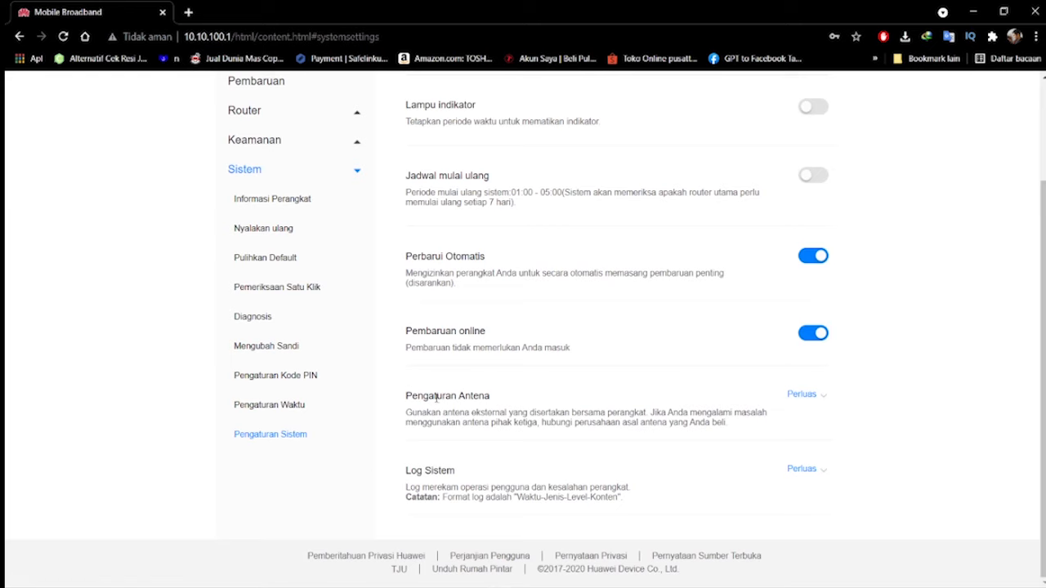
Expand the antenna settings and choose Eksternal as the antenna status
drag(407, 398, 495, 401)
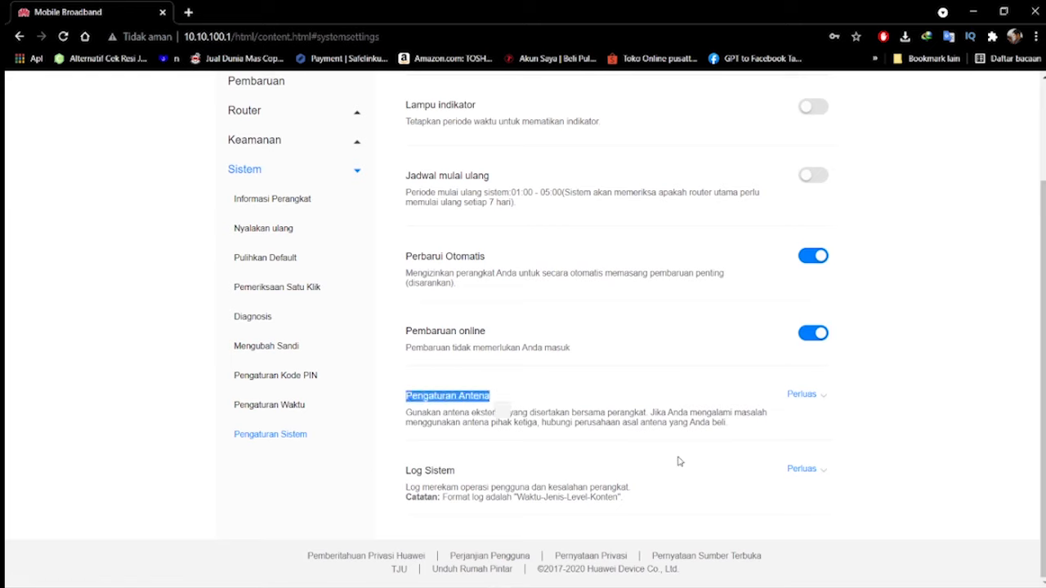
click(806, 395)
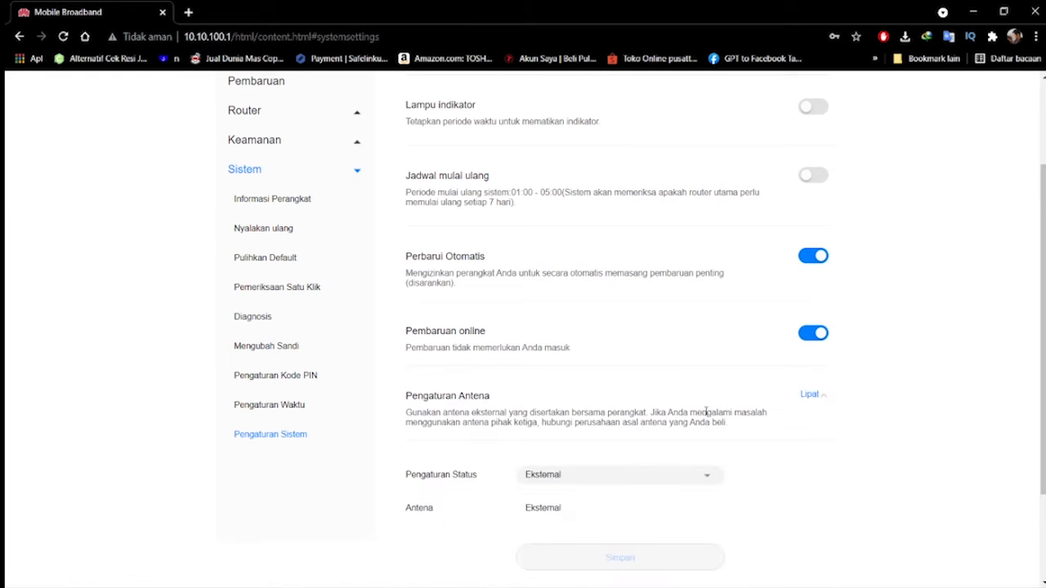
scroll(705, 413, down, 2)
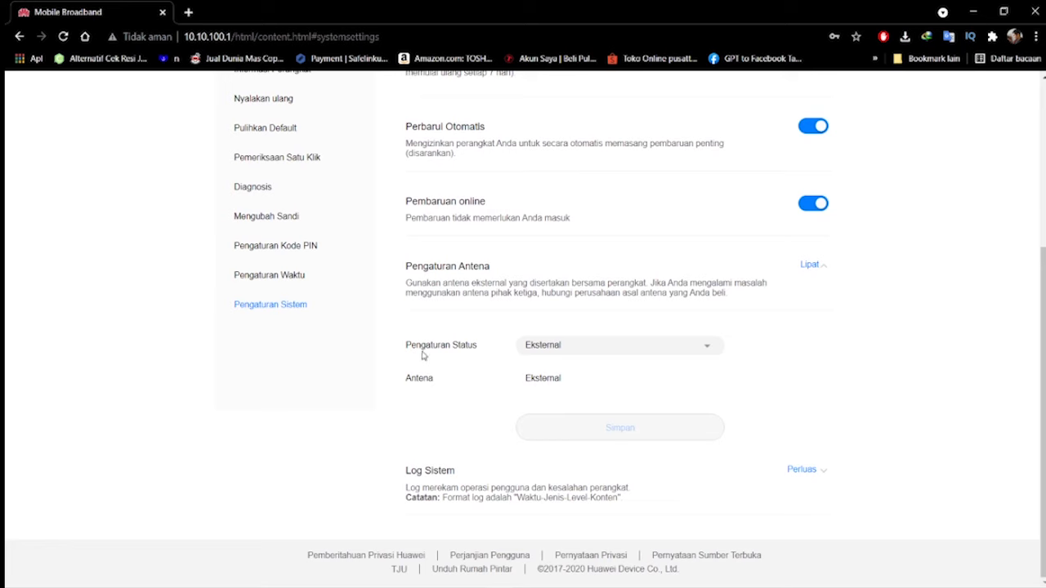
click(580, 348)
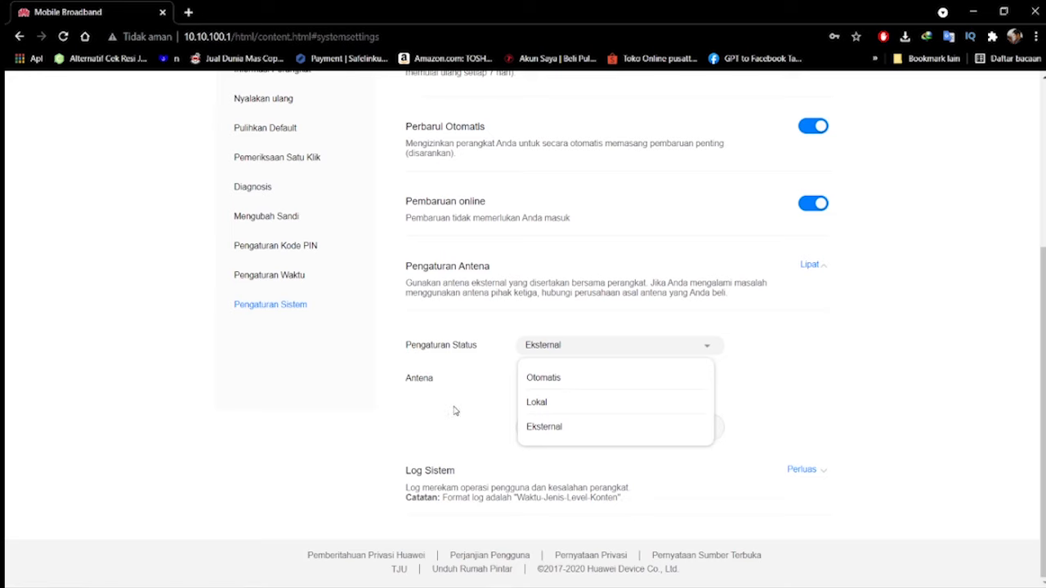
click(567, 431)
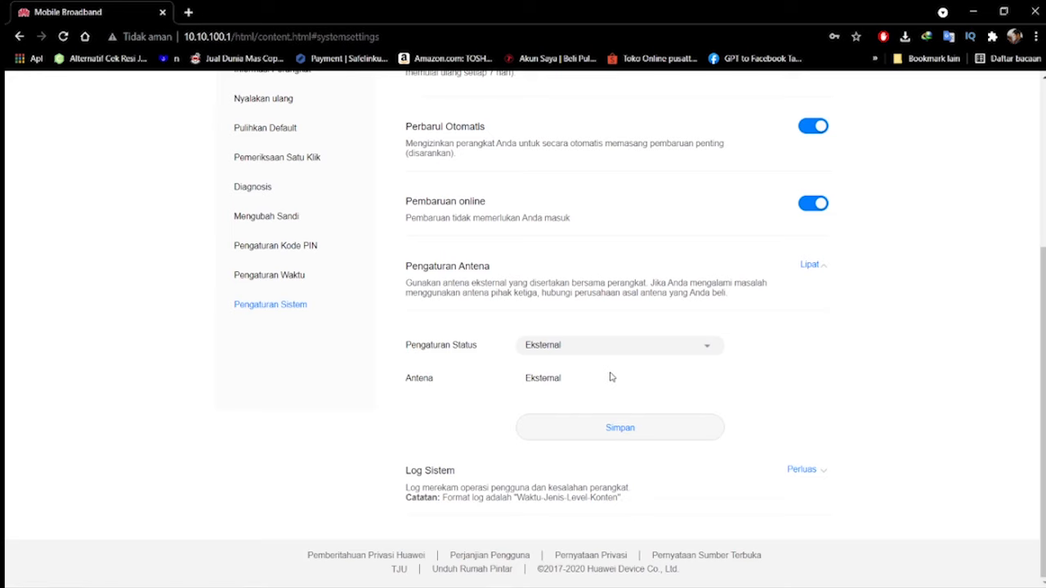
Change the antenna status to Otomatis and return it to Eksternal
click(562, 348)
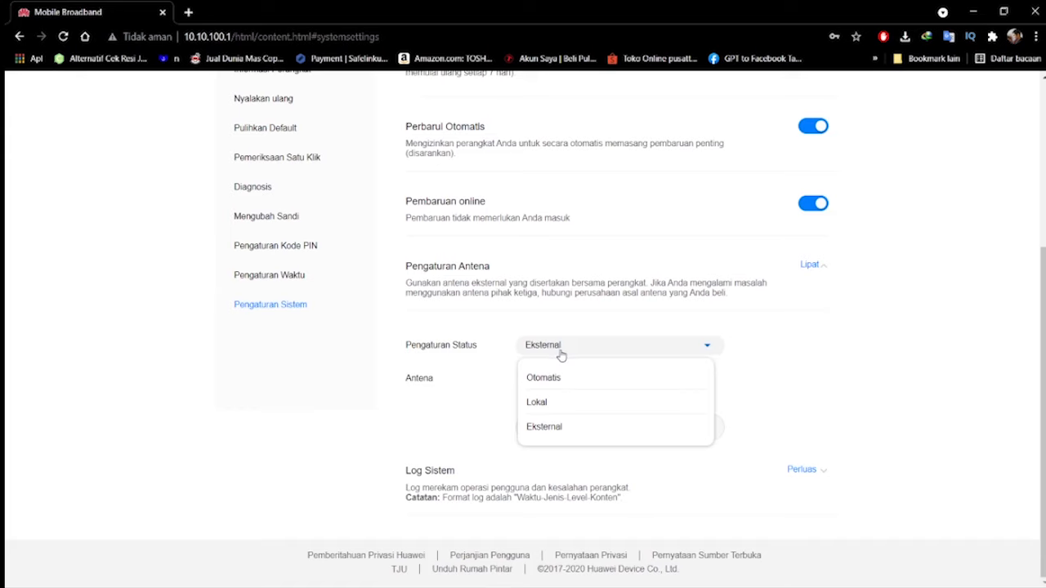
click(553, 380)
click(585, 355)
click(563, 429)
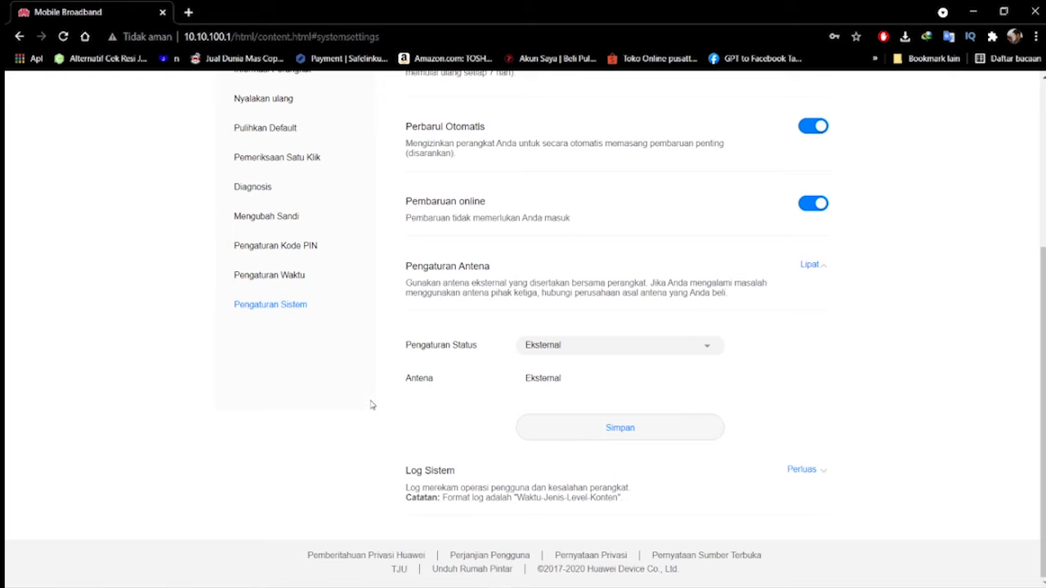
Switch to Windows Photo Viewer and view the pictures of the router's antenna, the twin antennas and the SMA antenna splitter
mouse_move(513, 582)
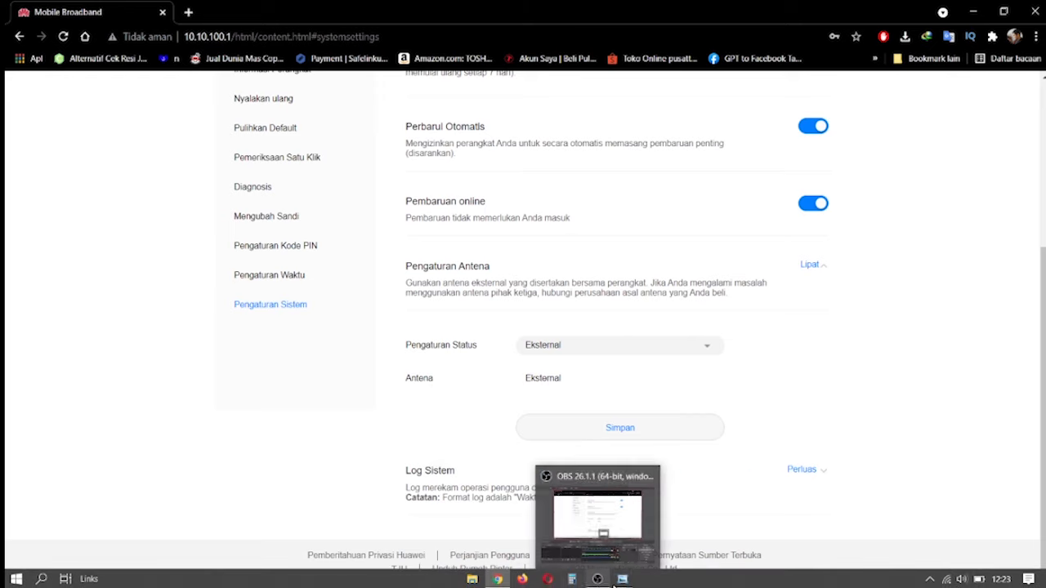
mouse_move(626, 581)
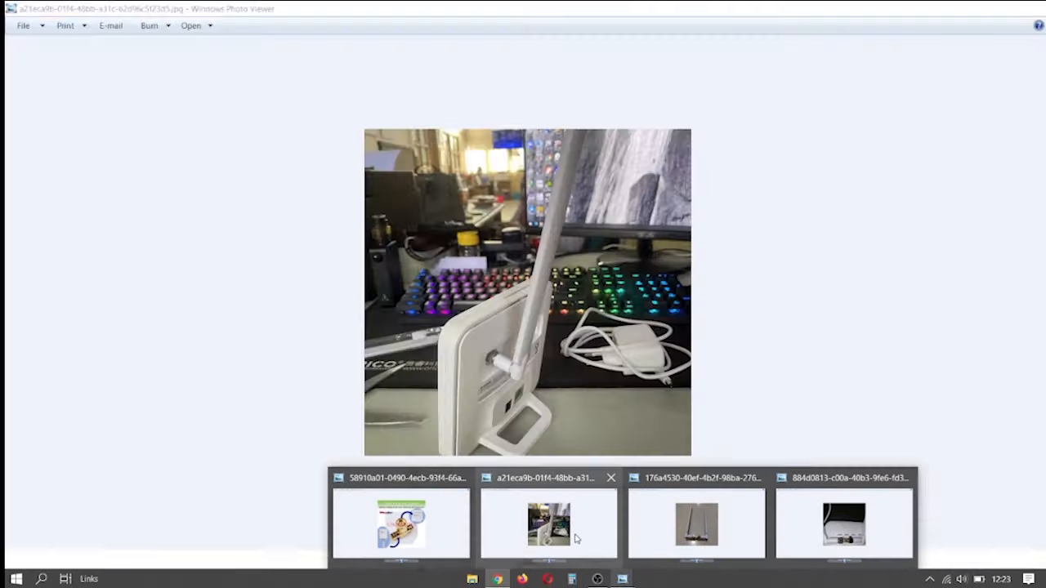
click(563, 527)
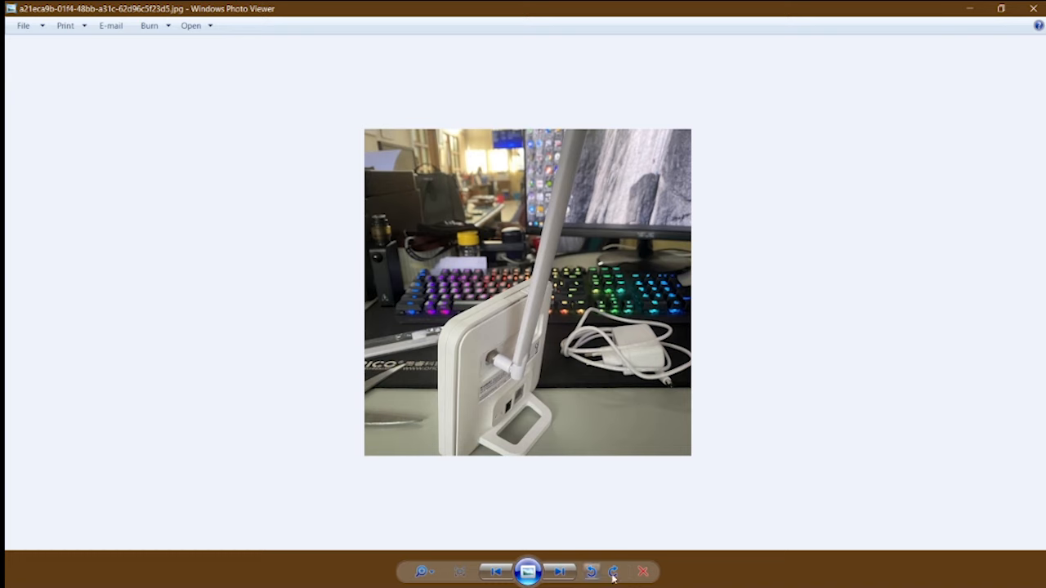
mouse_move(622, 578)
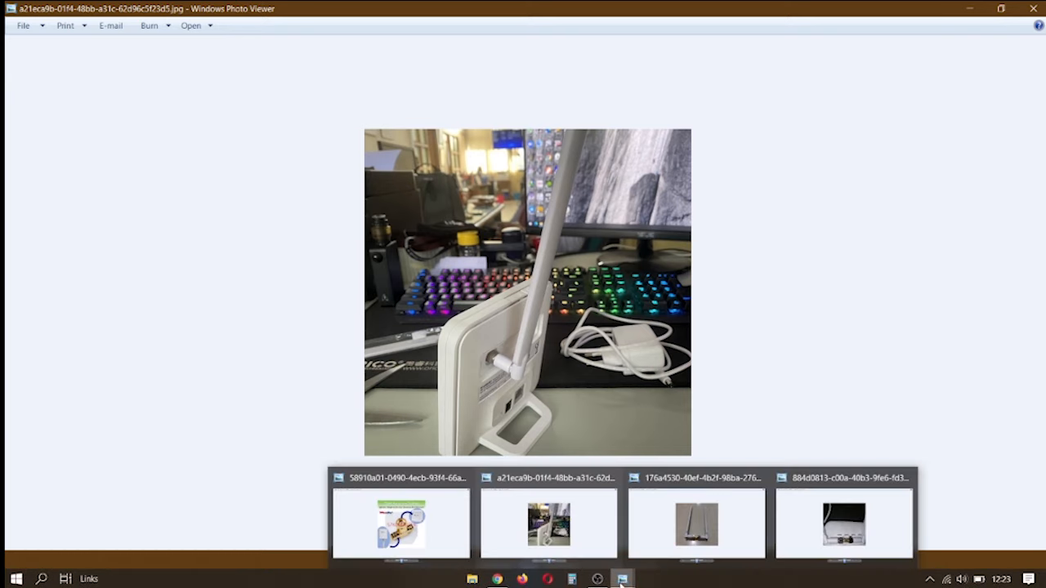
mouse_move(729, 524)
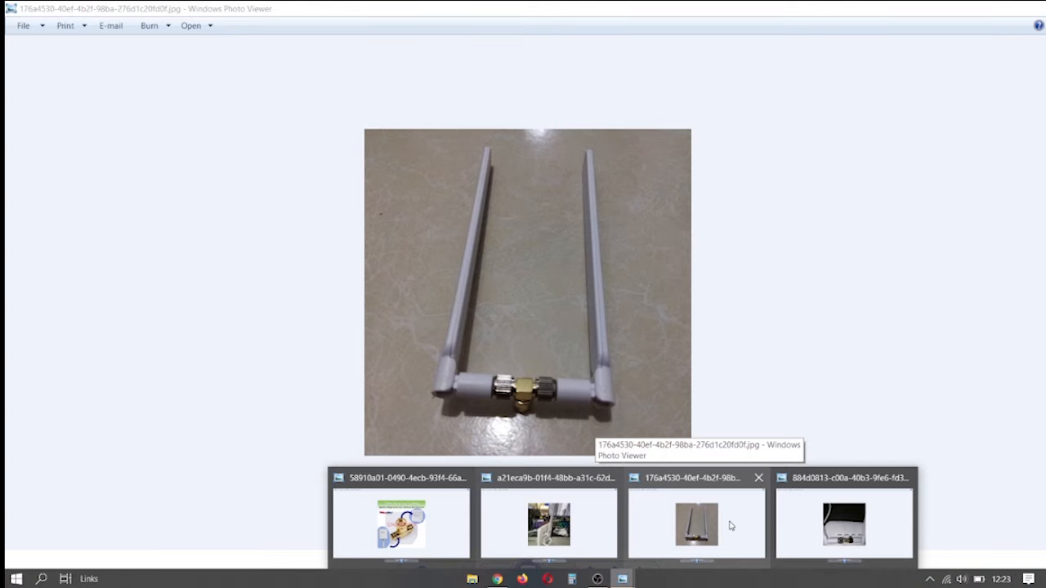
click(730, 525)
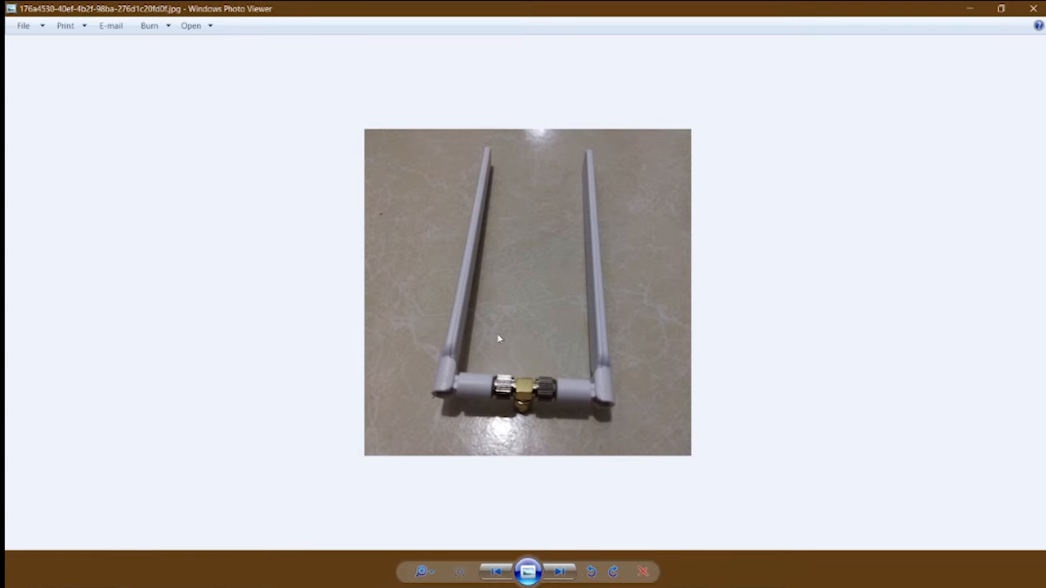
mouse_move(623, 581)
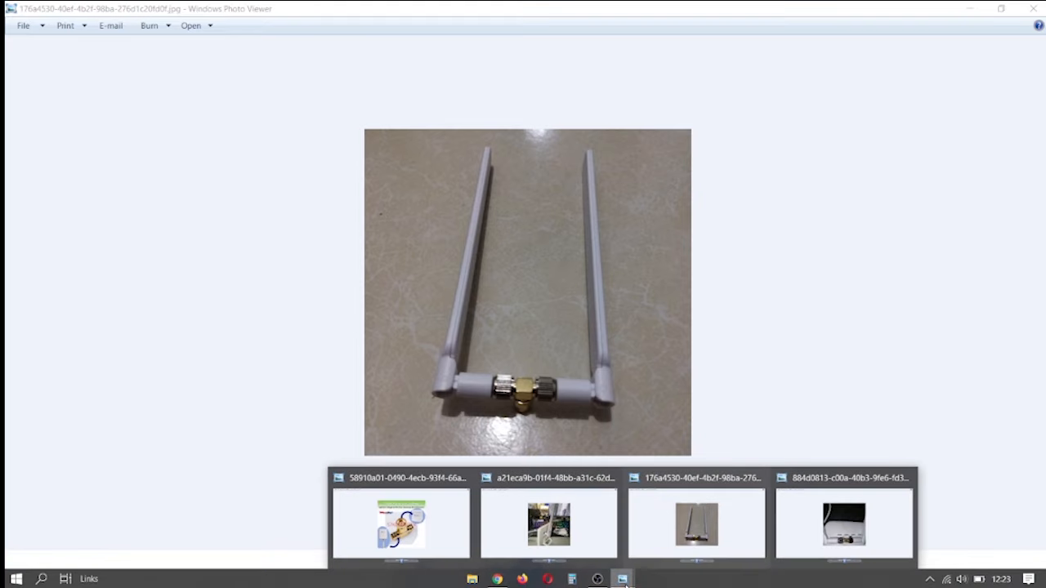
click(432, 541)
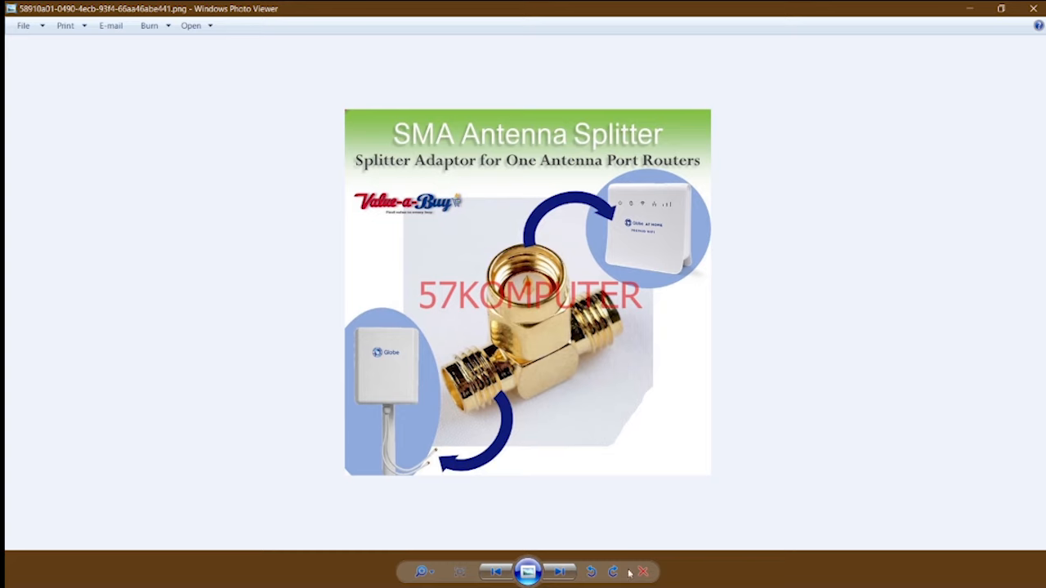
mouse_move(629, 585)
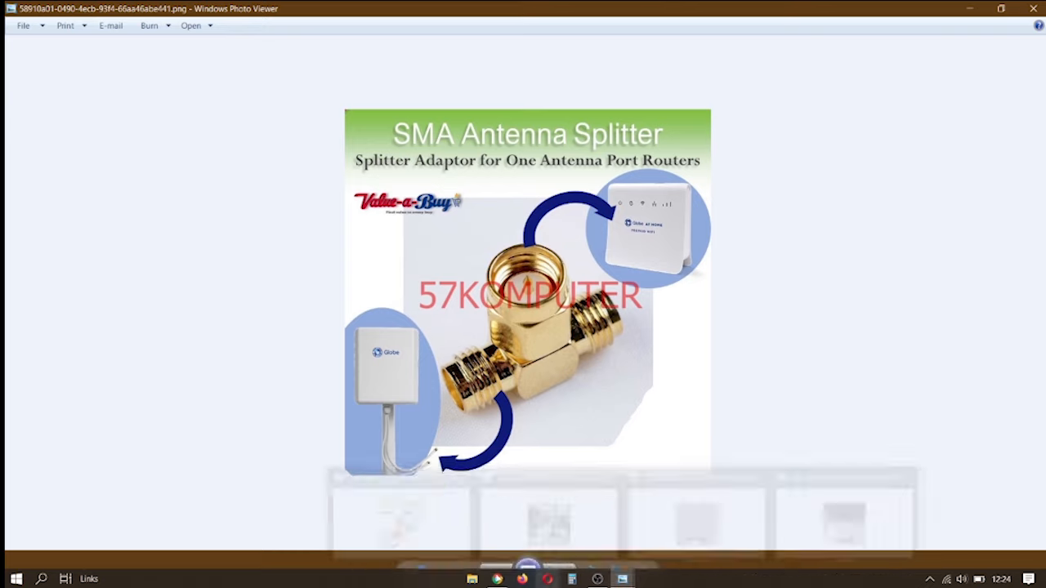
Switch back to the router page in Chrome, review the antenna status options and choose Eksternal again
click(497, 578)
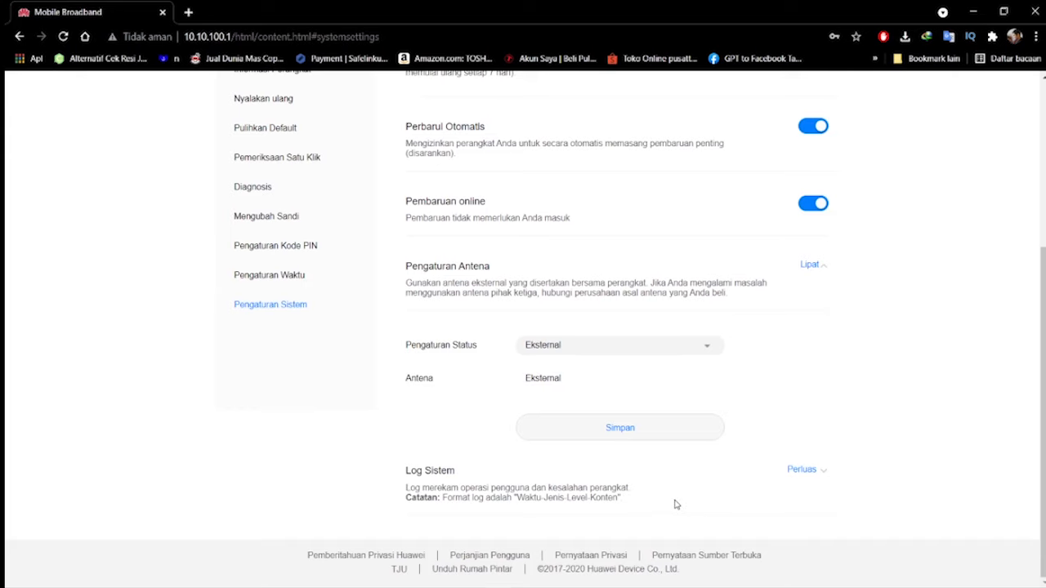
scroll(672, 499, up, 2)
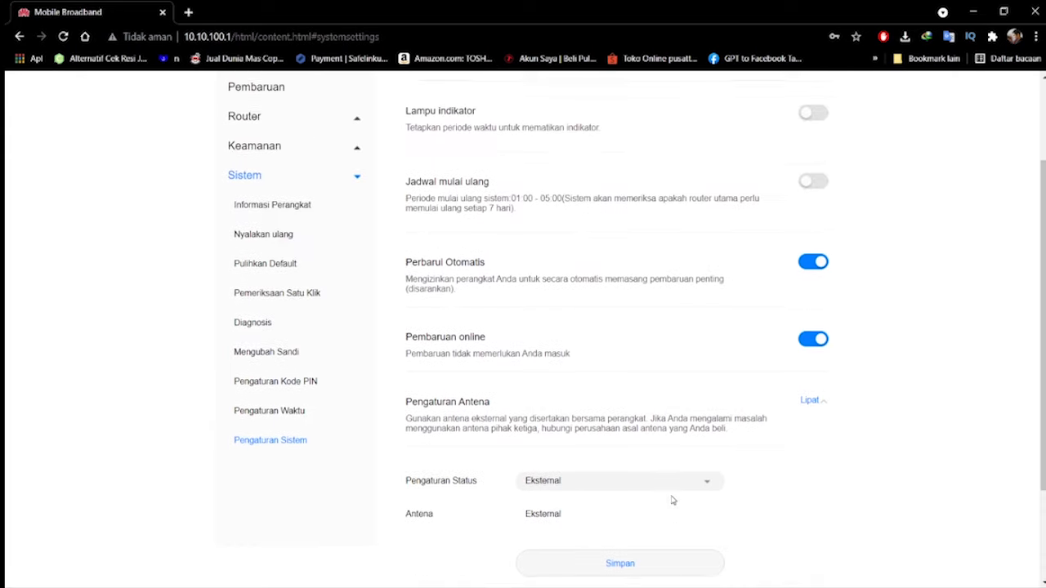
click(648, 489)
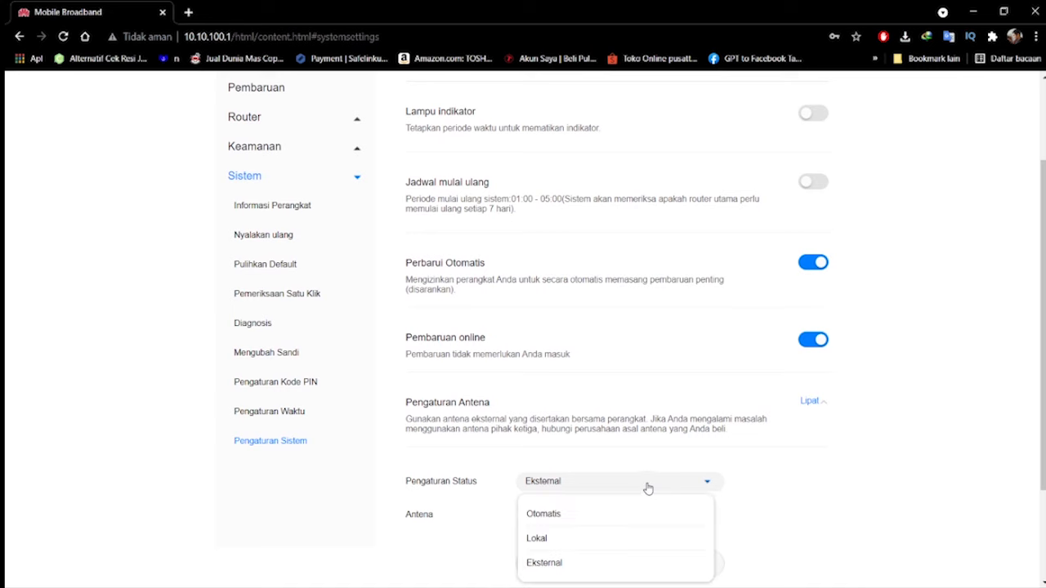
scroll(645, 491, down, 2)
click(553, 430)
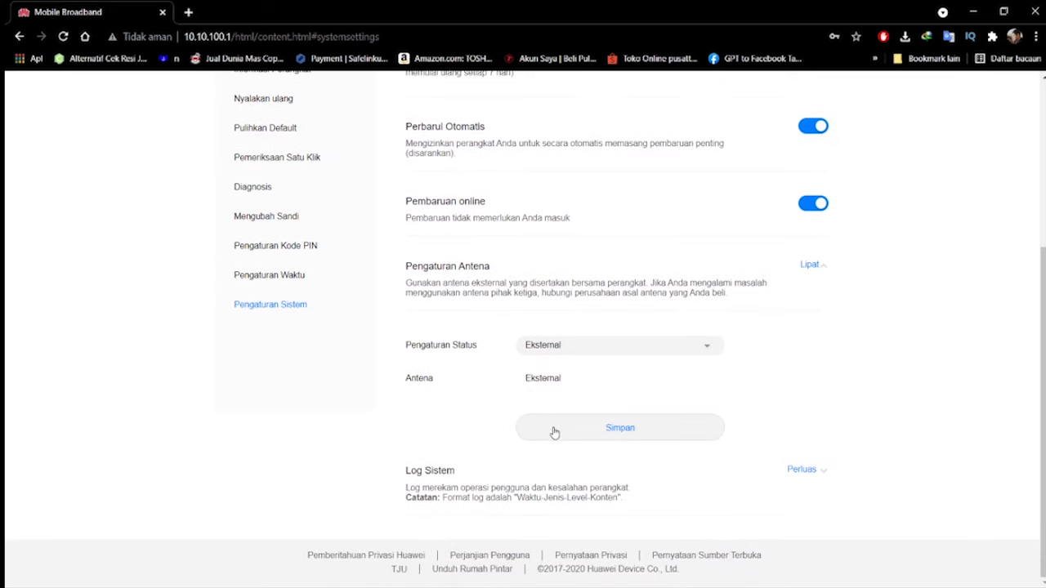
click(609, 347)
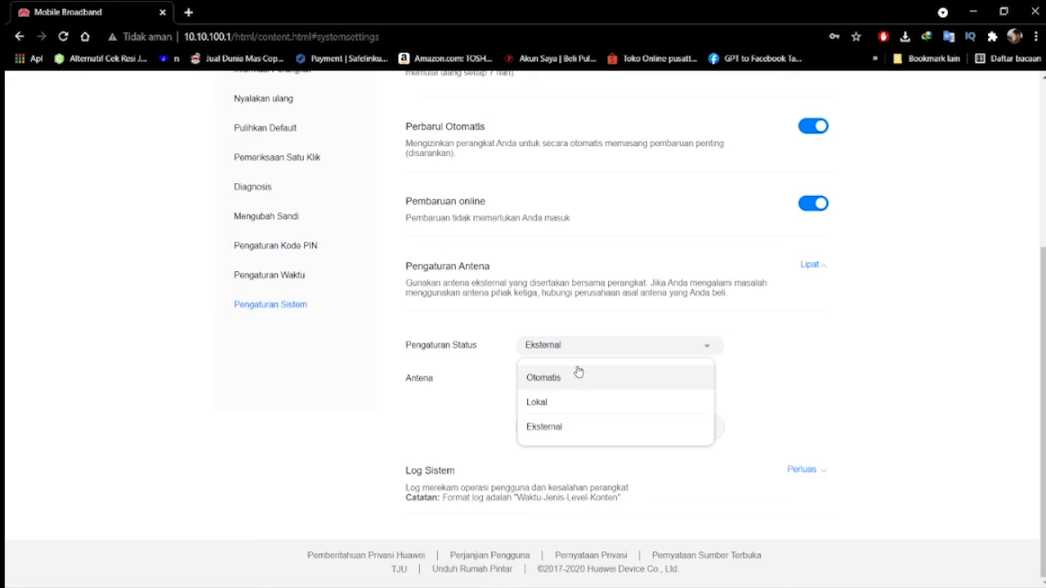
click(581, 346)
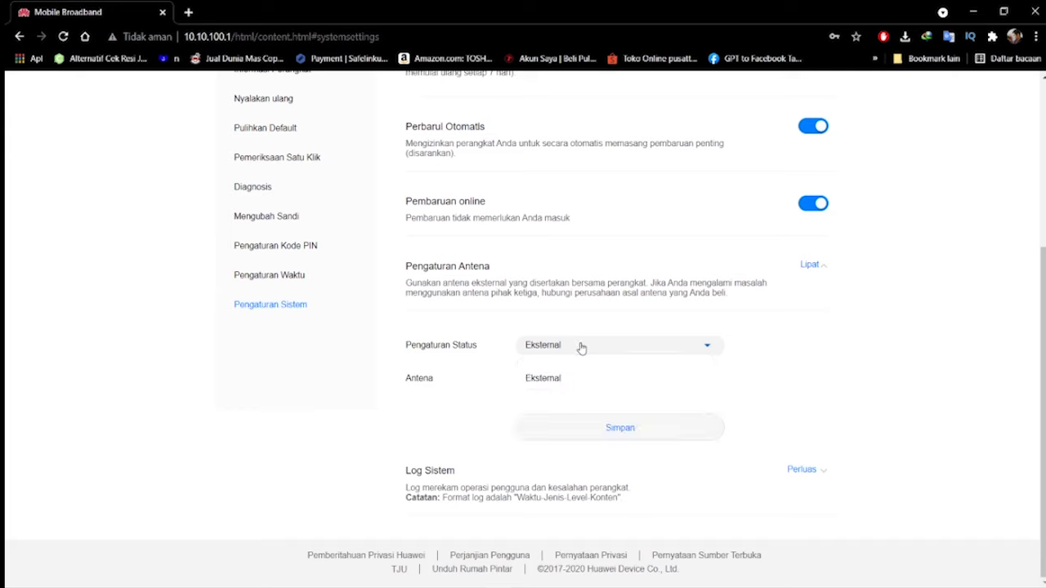
click(581, 345)
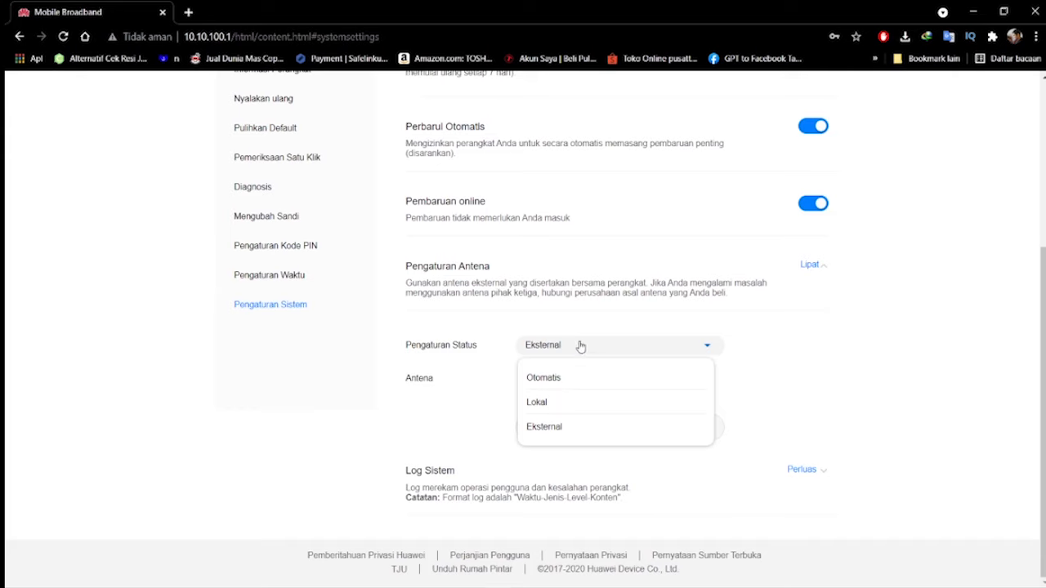
click(595, 427)
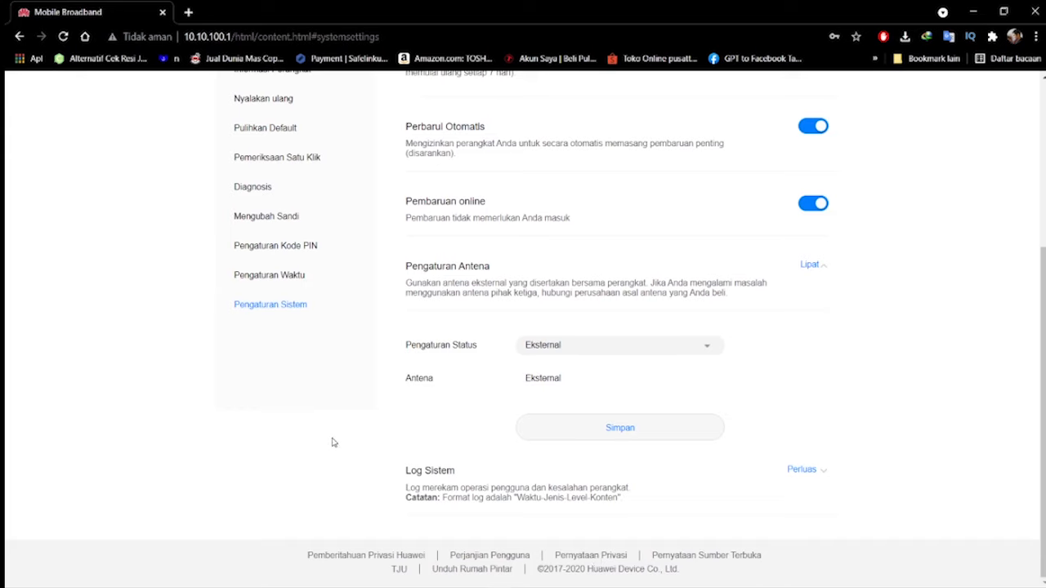
Look over the Pengaturan Sistem options once more and reload the page
mouse_move(658, 585)
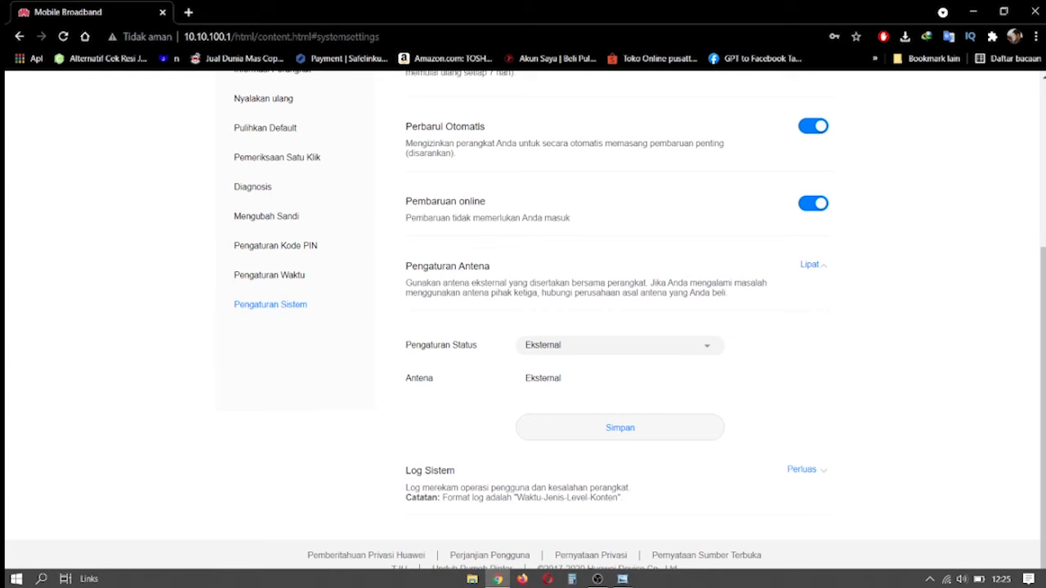
scroll(741, 373, up, 3)
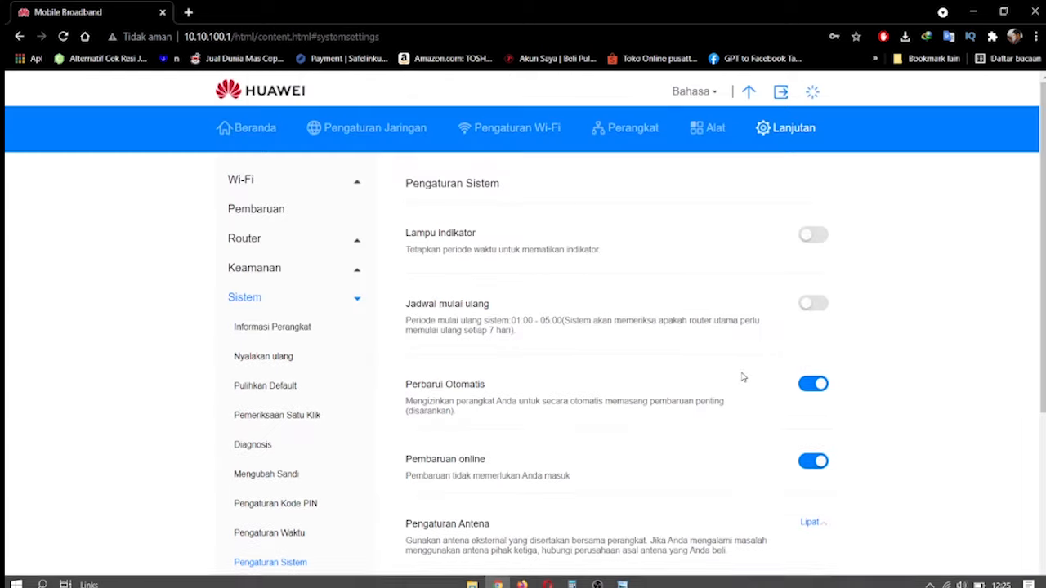
scroll(740, 388, down, 3)
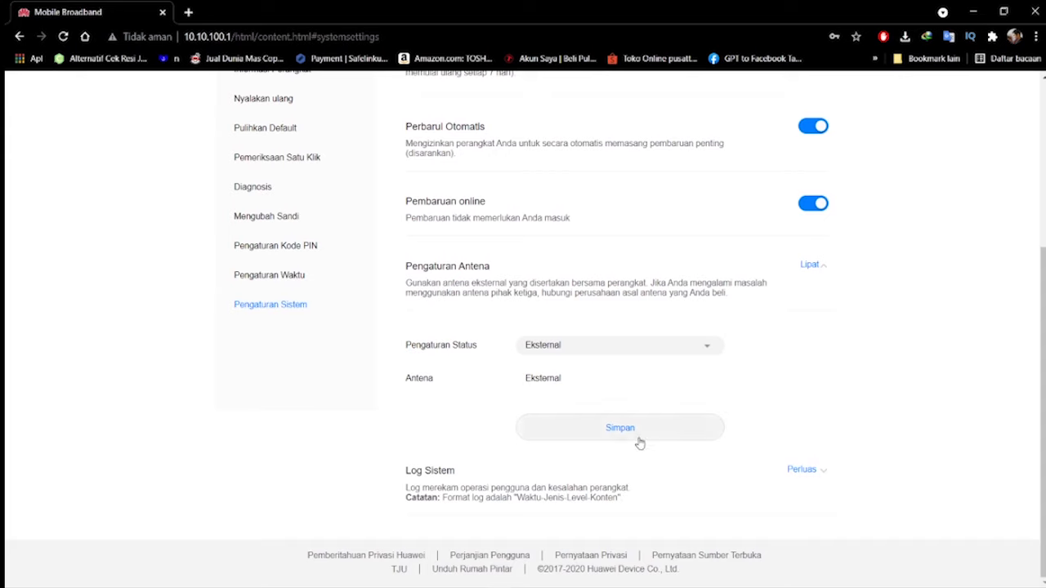
click(62, 37)
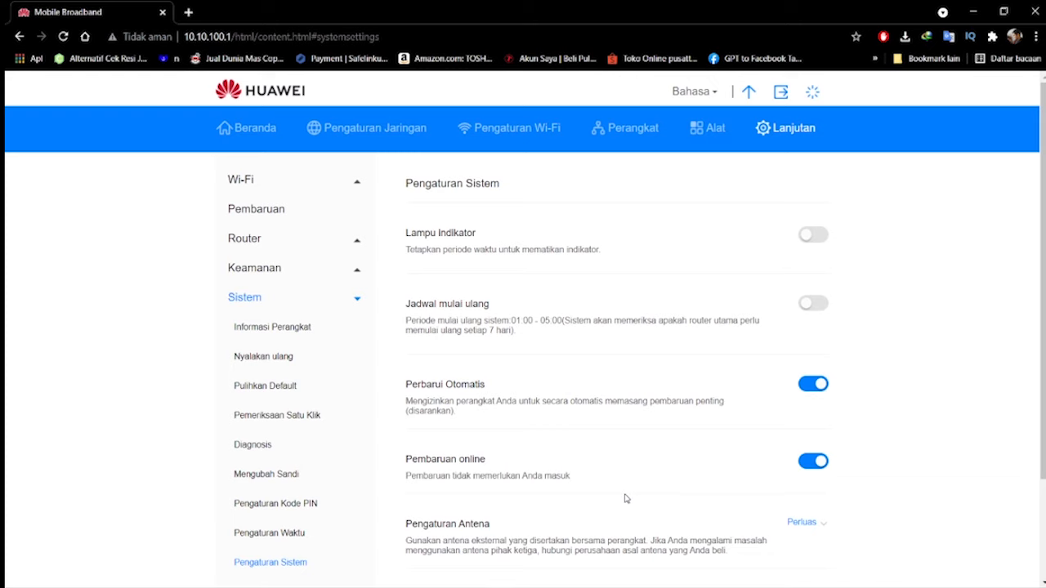
Browse the Beranda, Pengaturan Jaringan, Pengaturan Wi-Fi and Perangkat pages, ending with the data statistics under Alat
click(335, 132)
click(256, 132)
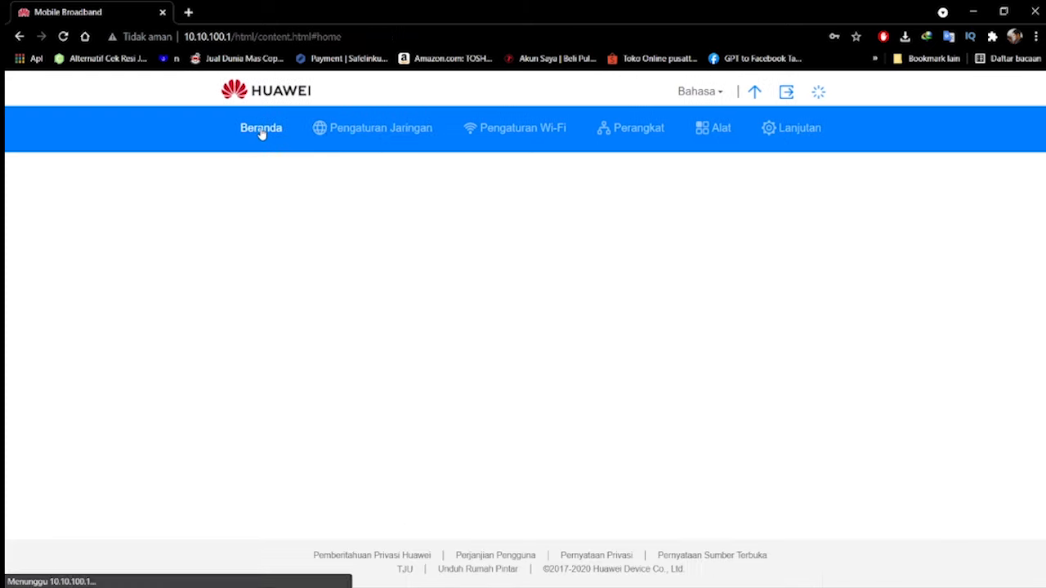
click(360, 135)
click(489, 138)
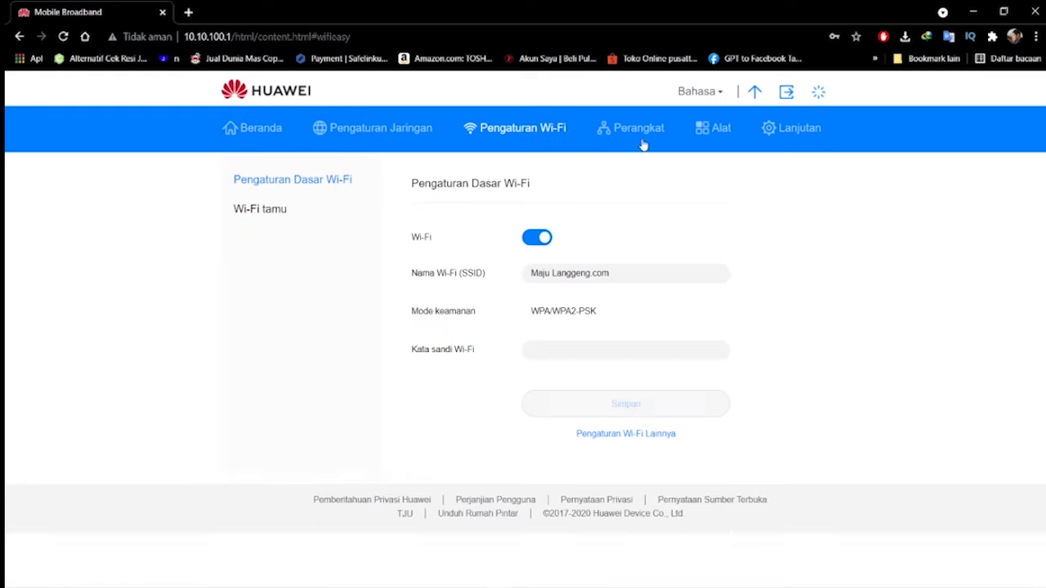
click(618, 132)
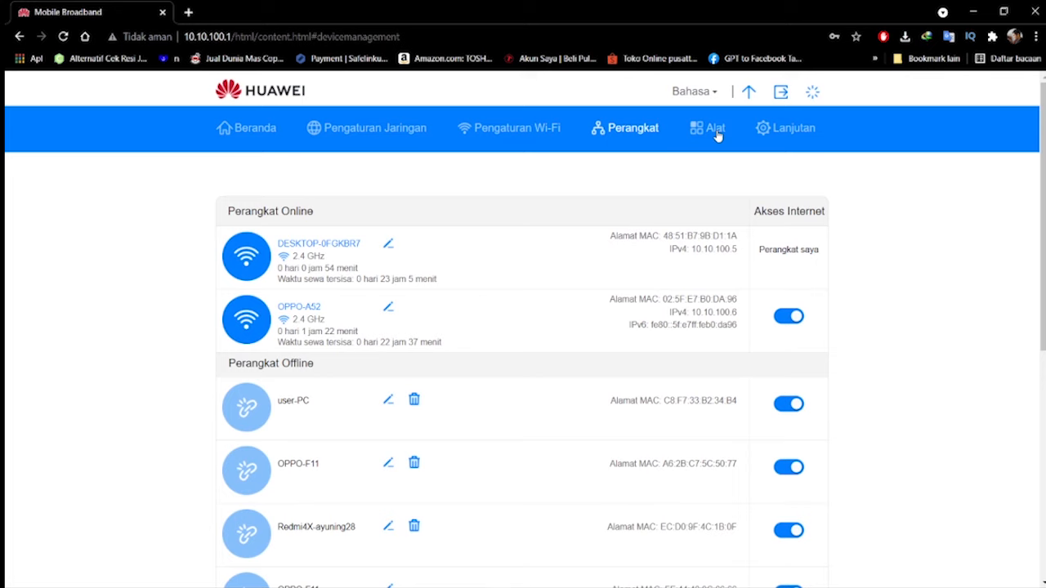
click(718, 136)
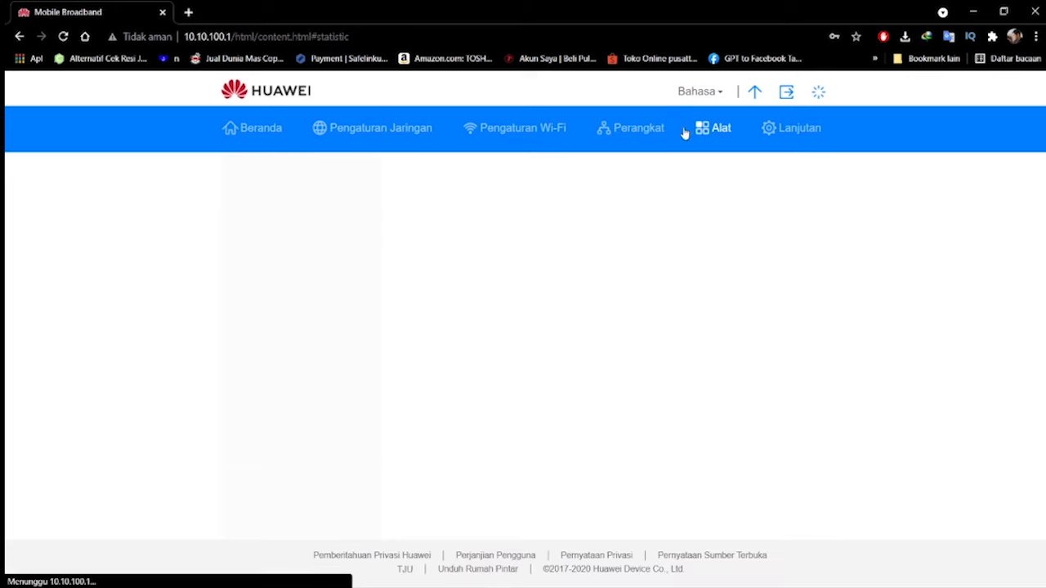
Go back through Pengaturan Wi-Fi and Pengaturan Jaringan to the Beranda page and look over its connection overview
click(506, 145)
click(375, 128)
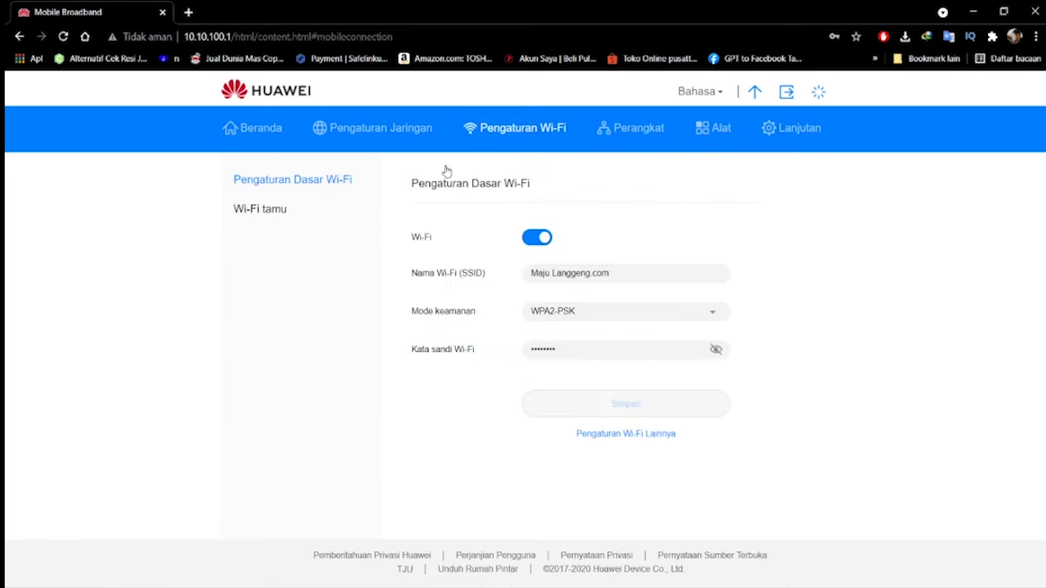
click(263, 131)
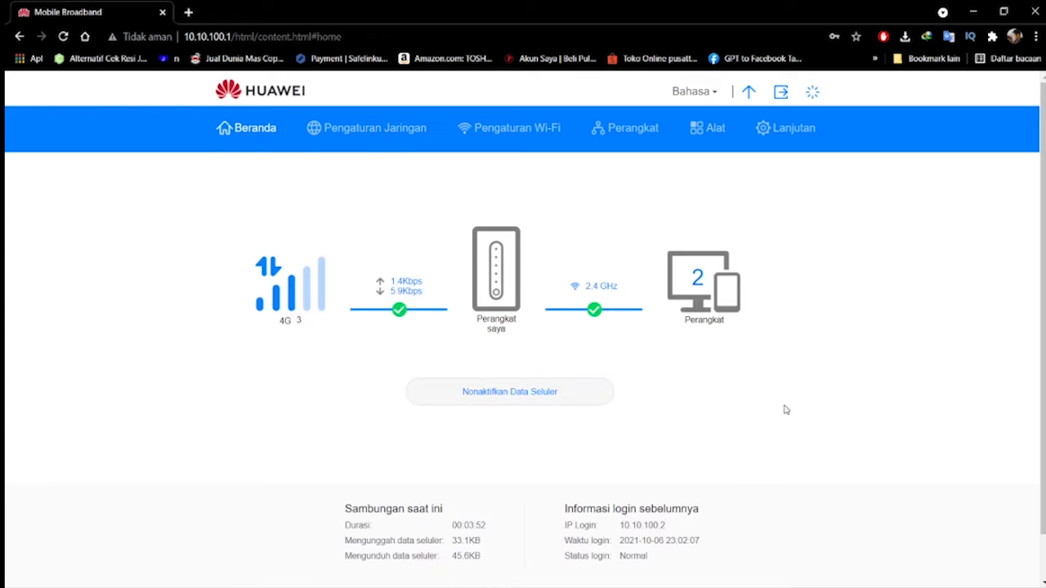
scroll(759, 406, down, 1)
scroll(759, 406, up, 1)
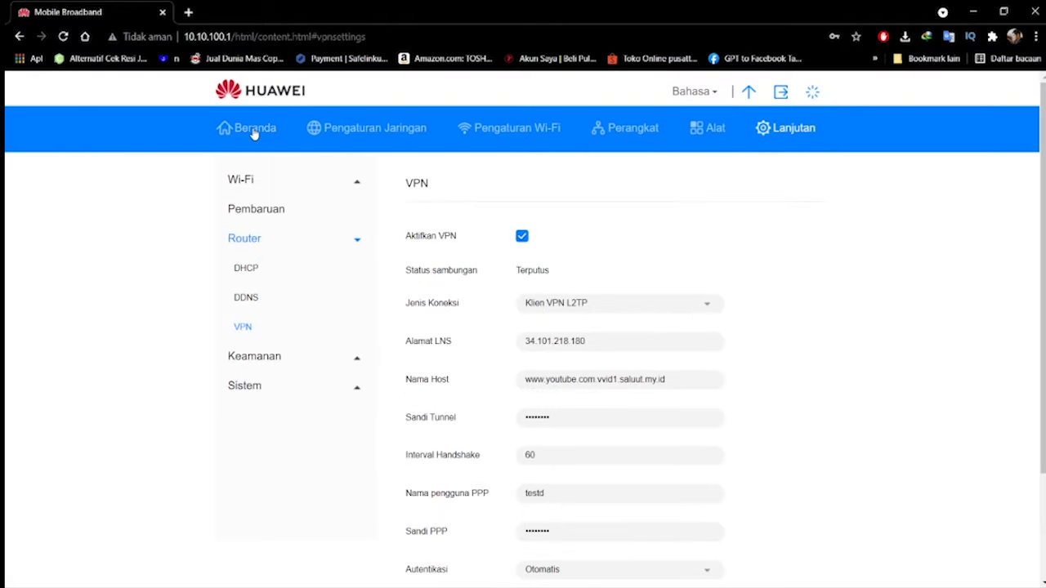
Return from the VPN settings to Beranda and examine the connection status, current session data and previous login information
click(254, 131)
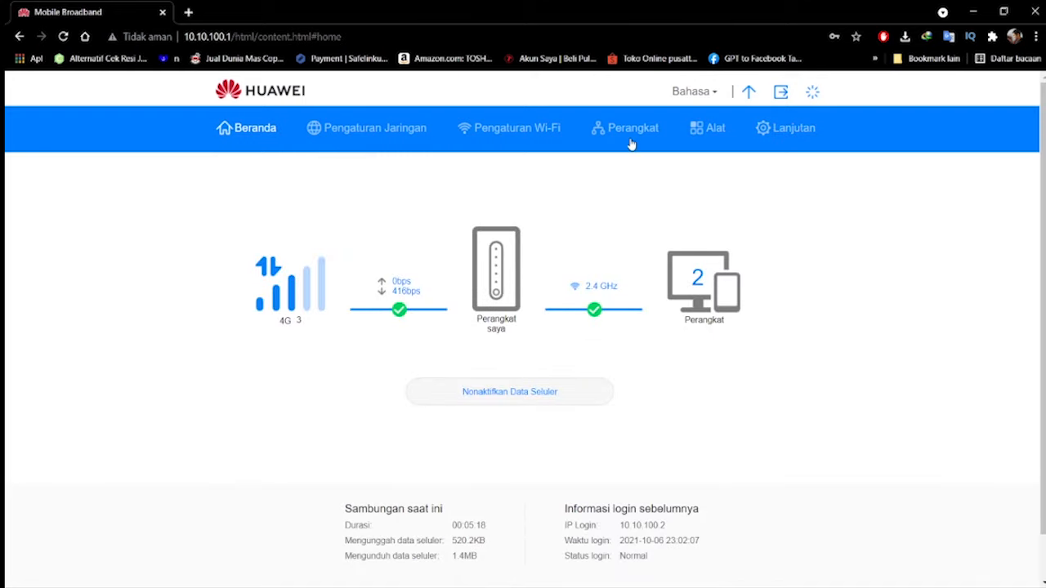
scroll(630, 140, down, 1)
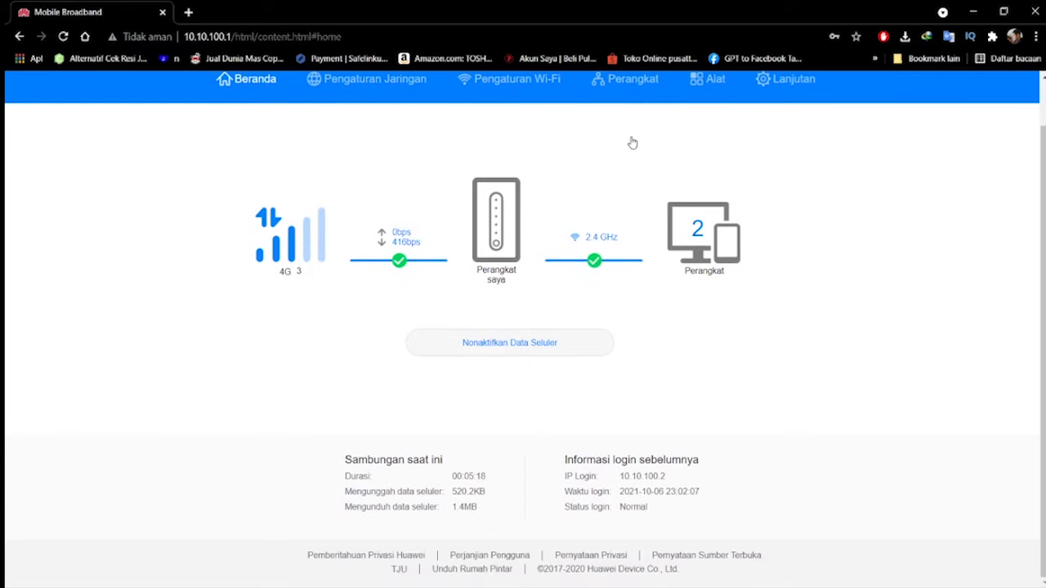
scroll(870, 216, up, 1)
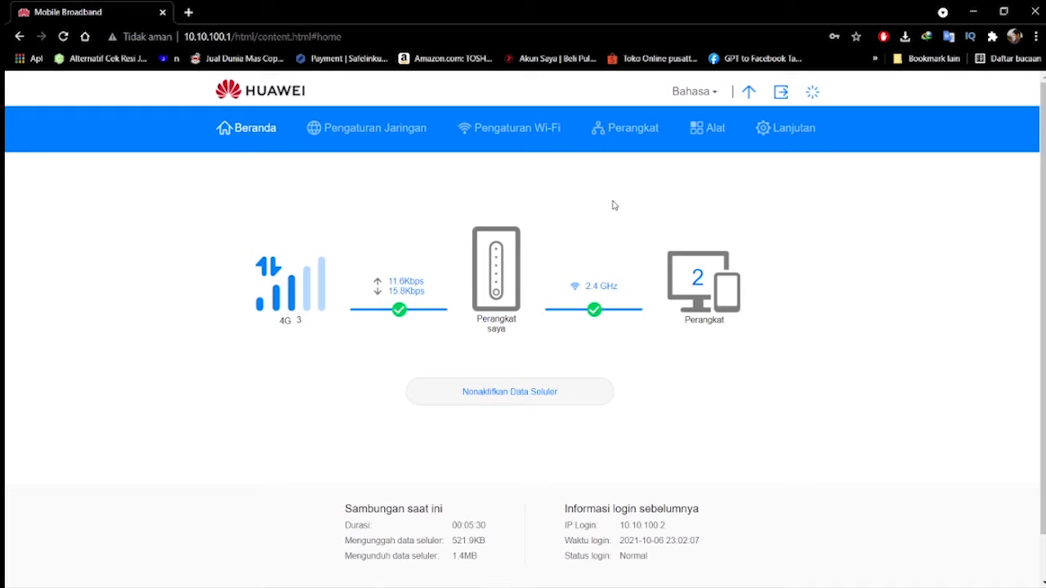
scroll(613, 205, down, 1)
scroll(613, 204, up, 1)
scroll(710, 224, down, 1)
scroll(889, 255, down, 1)
scroll(885, 256, up, 1)
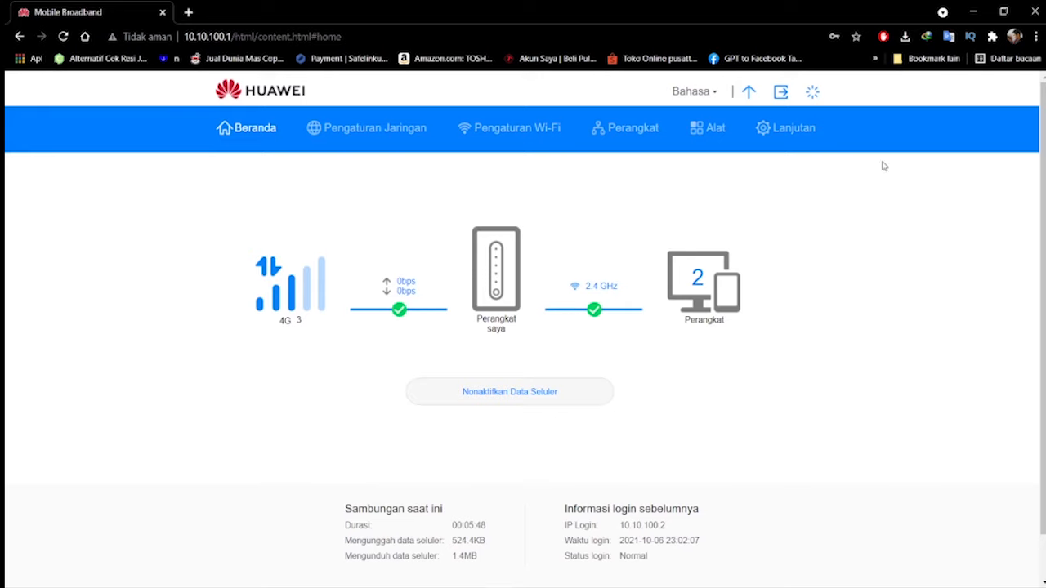